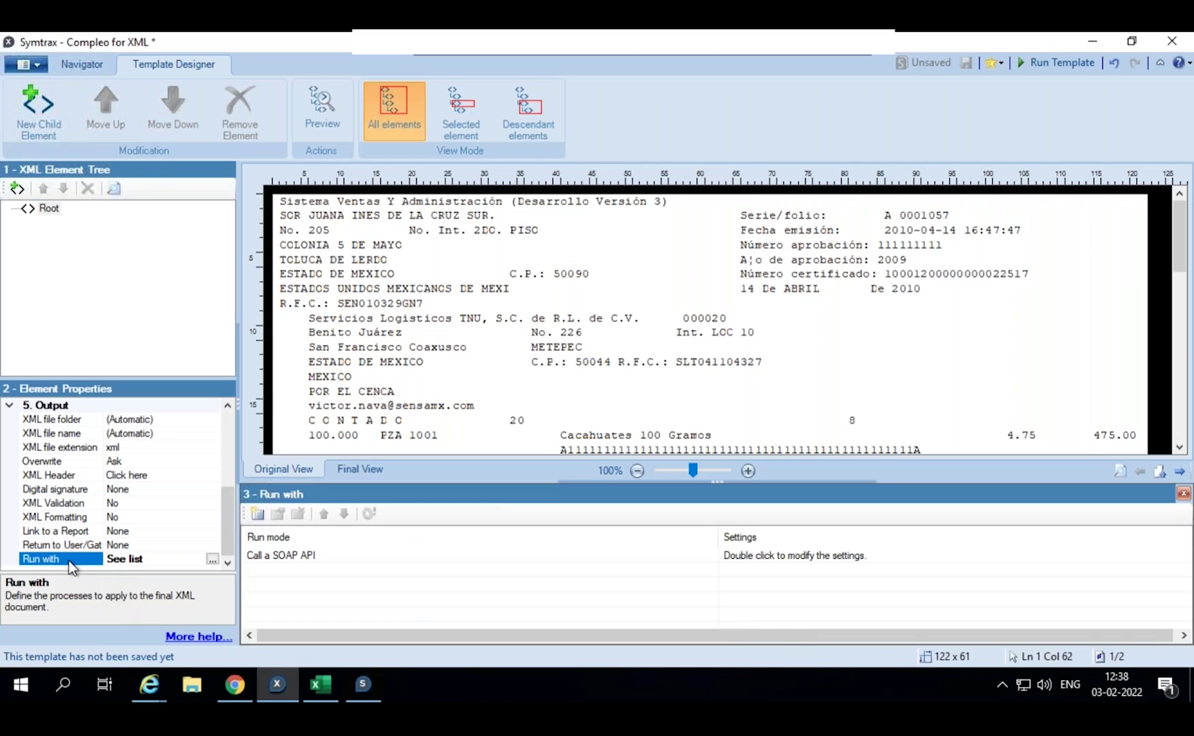
- Add Call a SOAP API as the run mode and open its settings, reviewing Authorization, Headers and Protocol
{"action": "left_click", "coordinate": [258, 514]}
{"action": "left_click", "coordinate": [687, 210]}
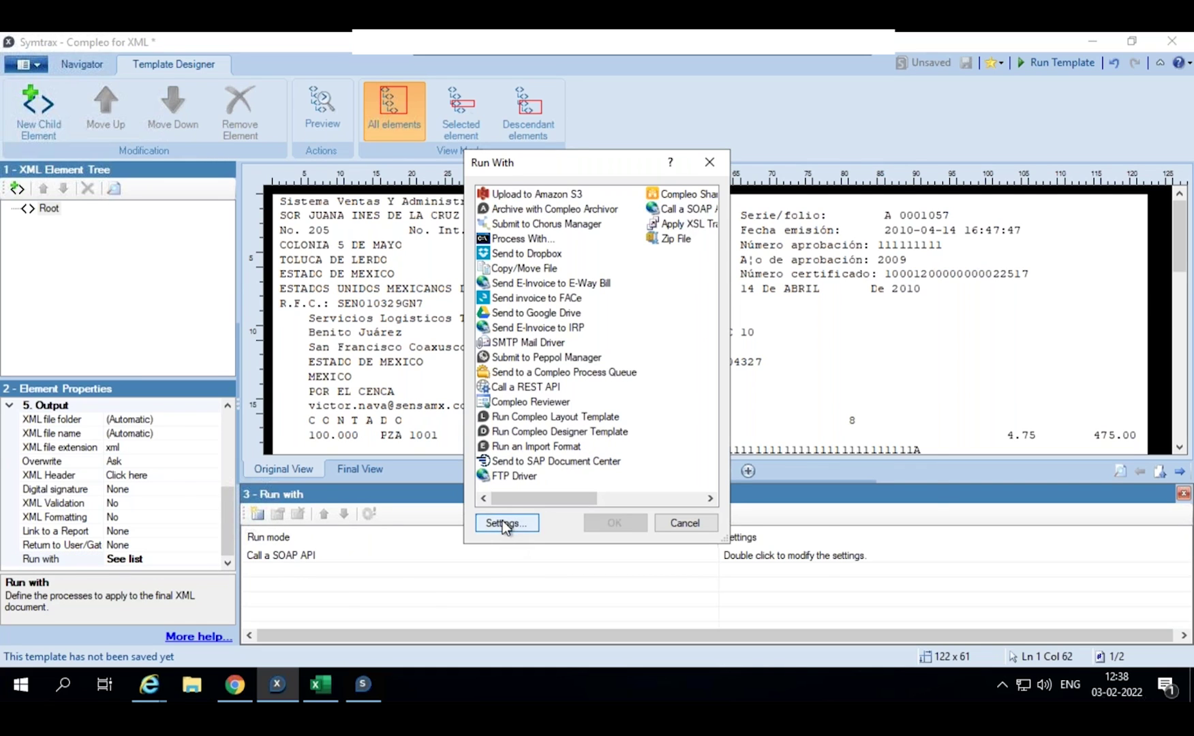
{"action": "left_click", "coordinate": [501, 522]}
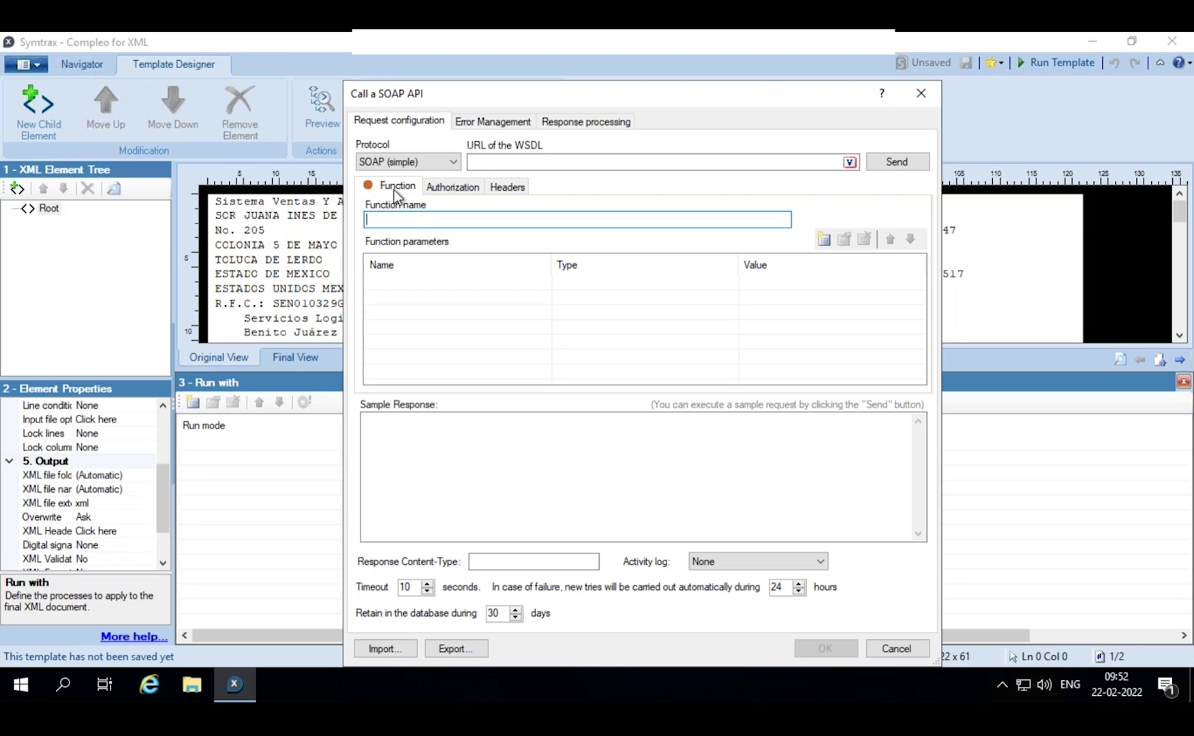
{"action": "left_click", "coordinate": [449, 190]}
{"action": "left_click", "coordinate": [510, 188]}
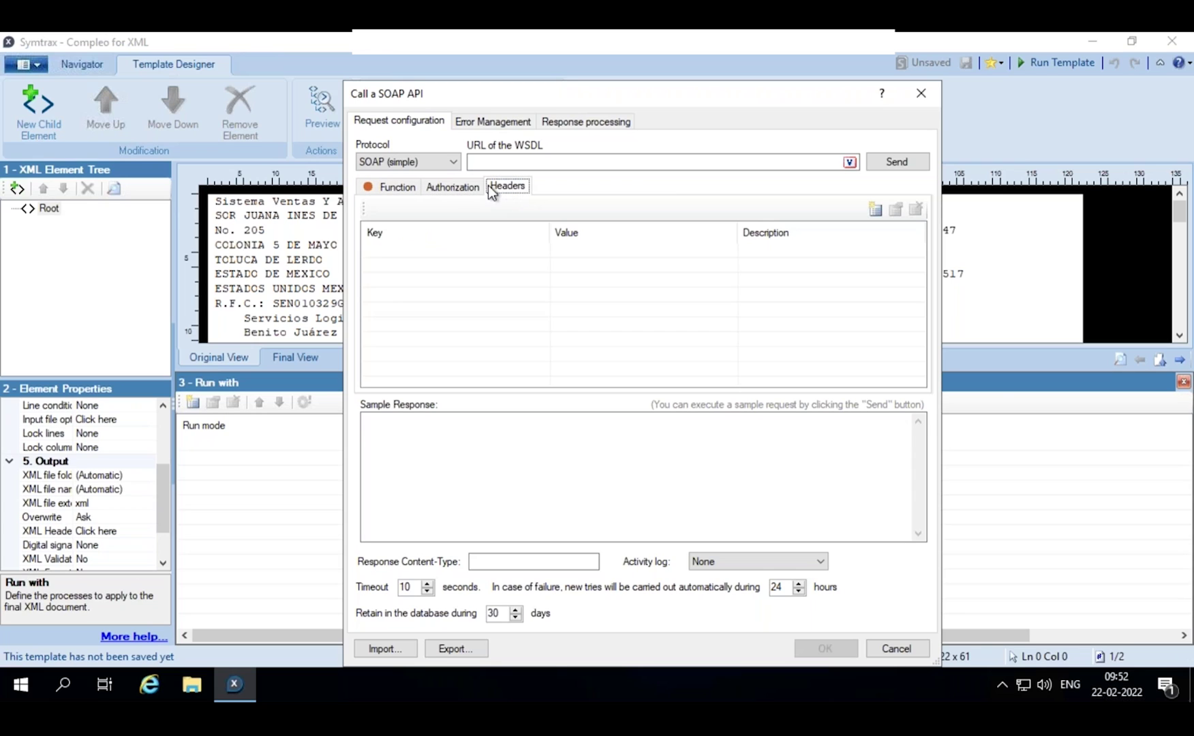
{"action": "left_click", "coordinate": [447, 163]}
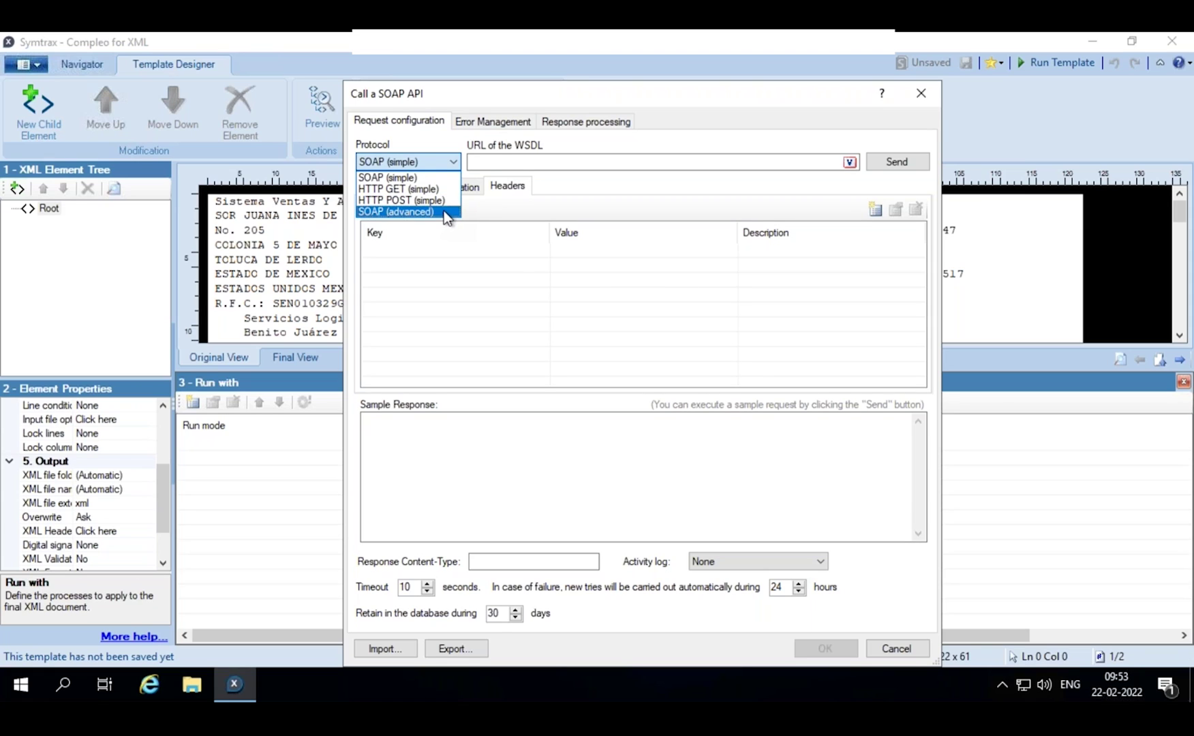
{"action": "left_click", "coordinate": [495, 162]}
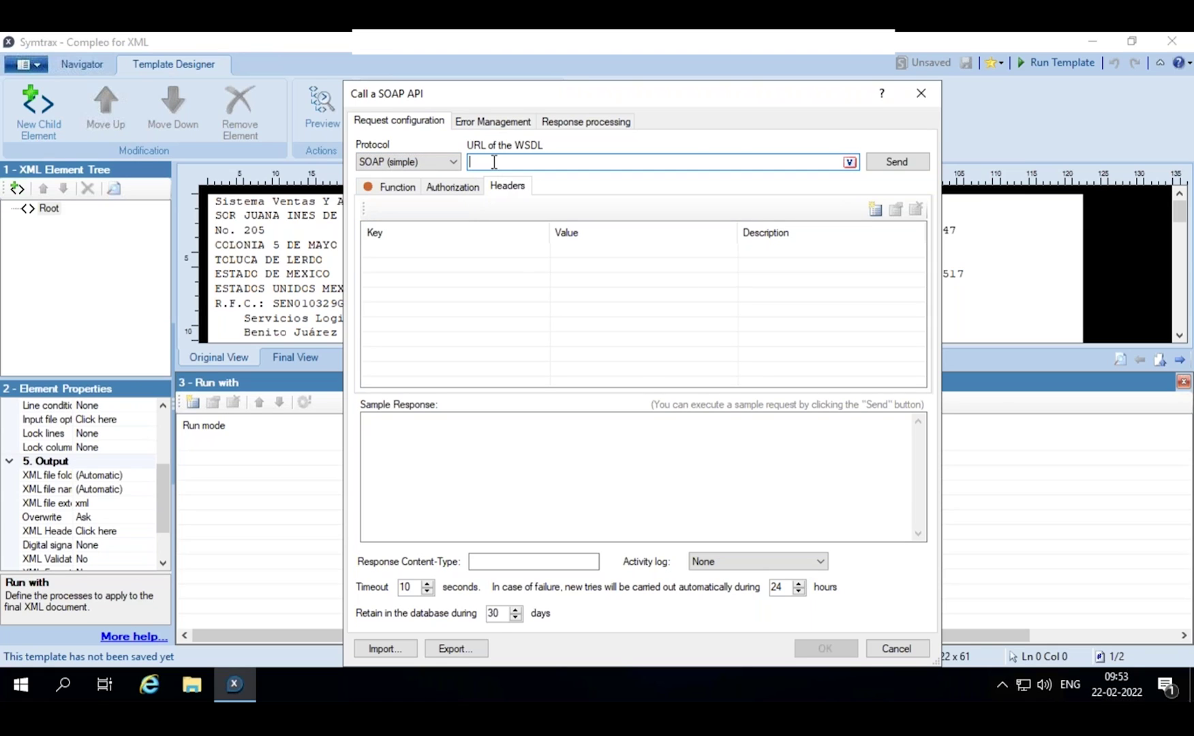
{"action": "key", "text": "ctrl+v"}
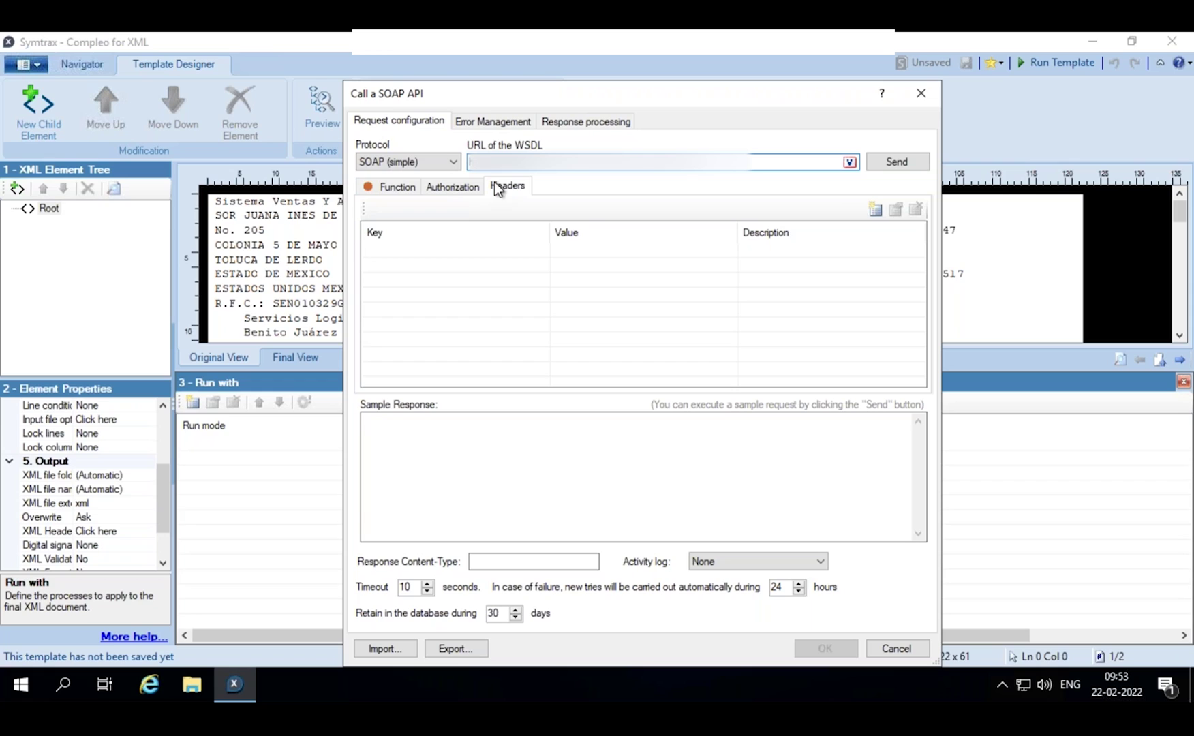
{"action": "left_click", "coordinate": [849, 164]}
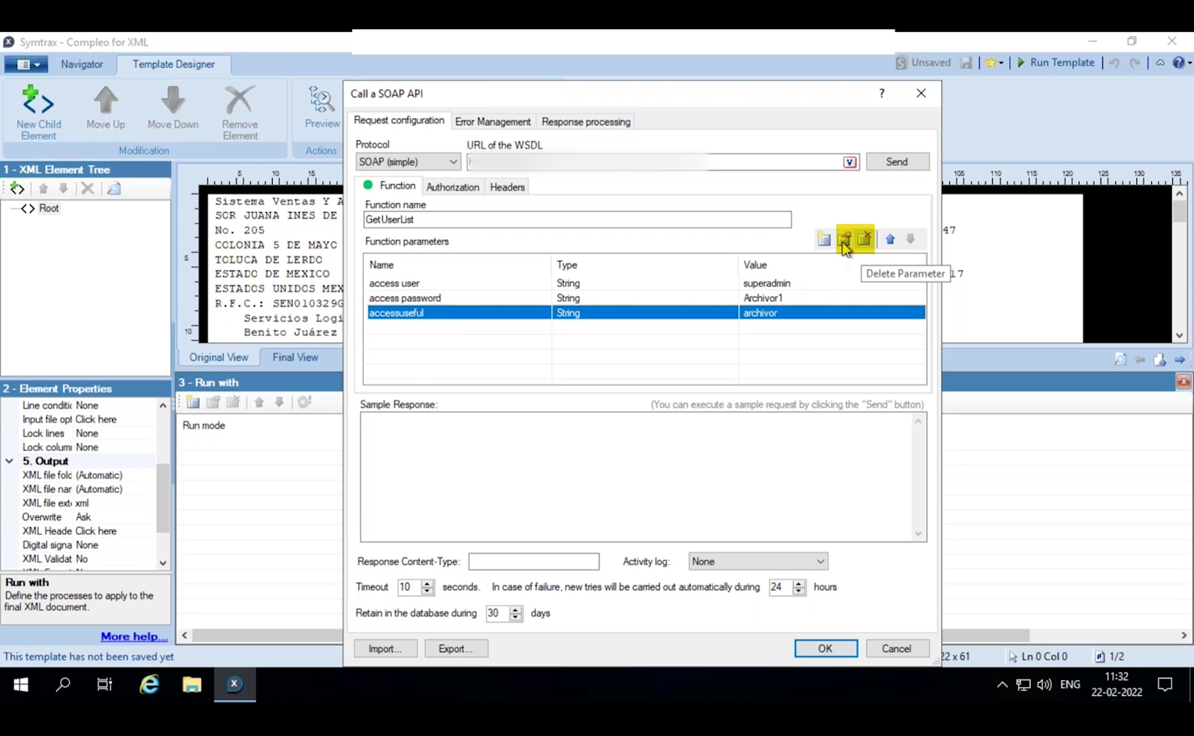
- Replace the accessuseful parameter with a new accesspassword parameter holding the password value
{"action": "left_click", "coordinate": [864, 238]}
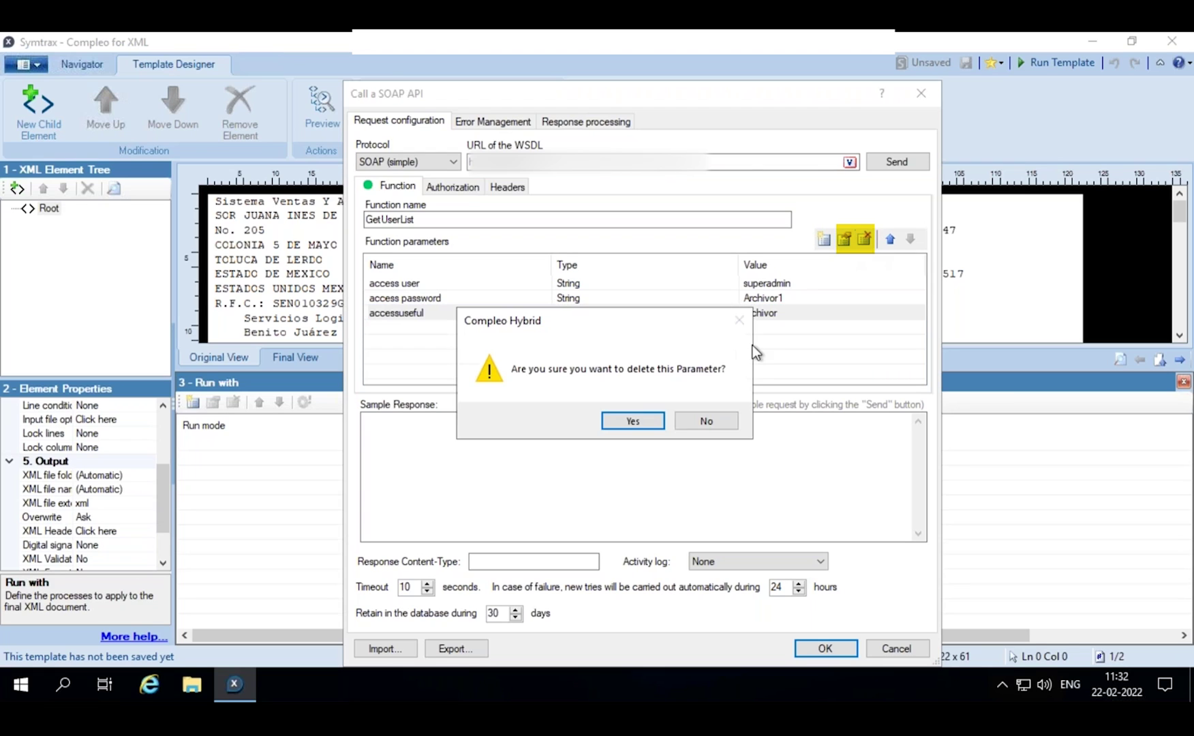
{"action": "left_click", "coordinate": [638, 419]}
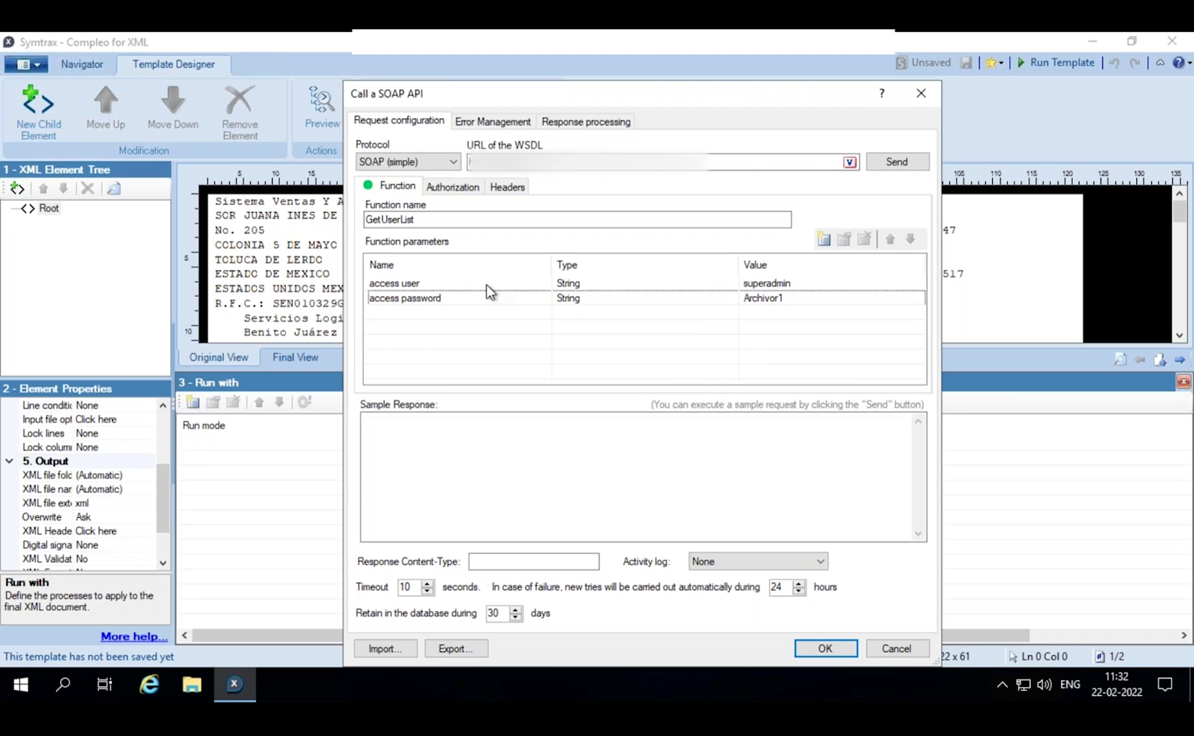
{"action": "left_click", "coordinate": [823, 238]}
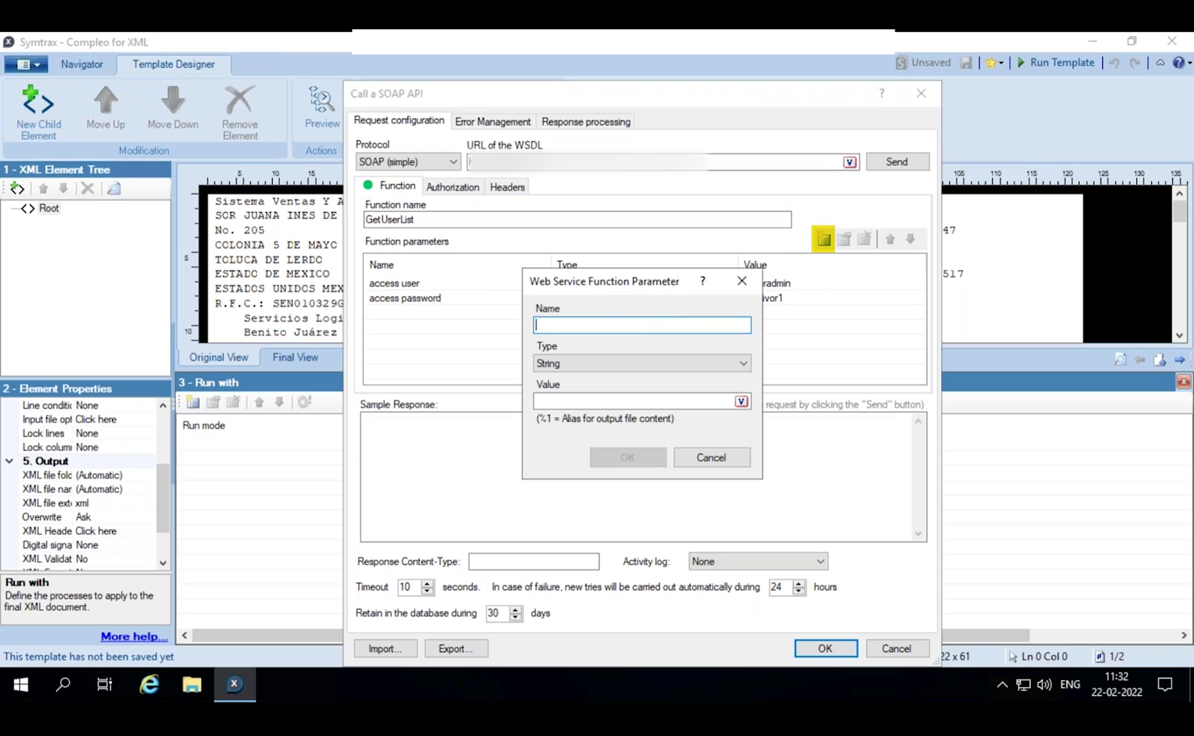
{"action": "key", "text": "Tab"}
{"action": "key", "text": "Tab"}
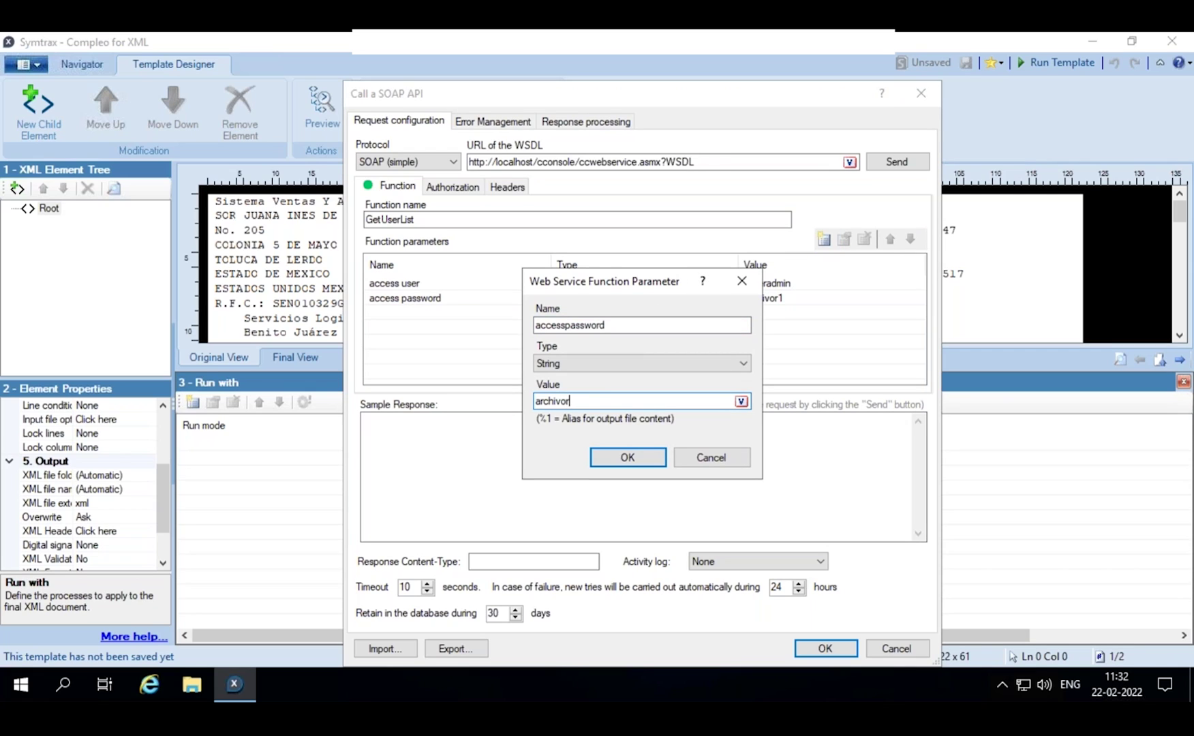
{"action": "left_click", "coordinate": [642, 463]}
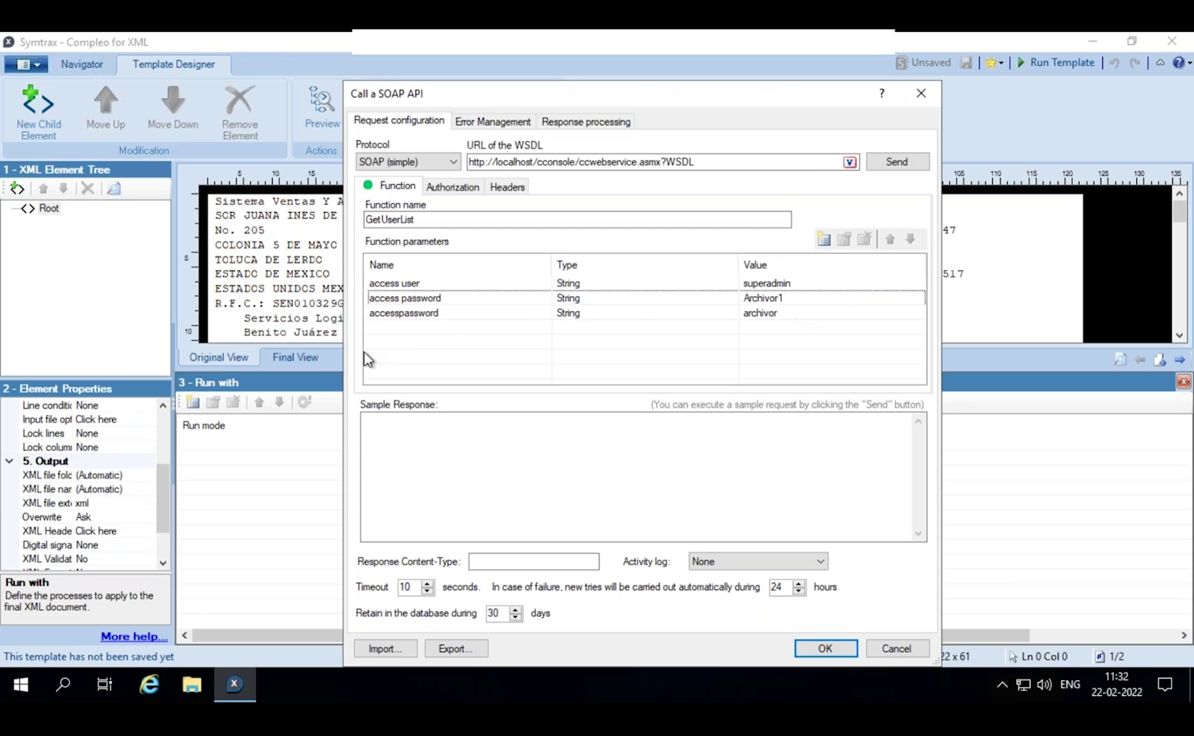
{"action": "left_click", "coordinate": [447, 188]}
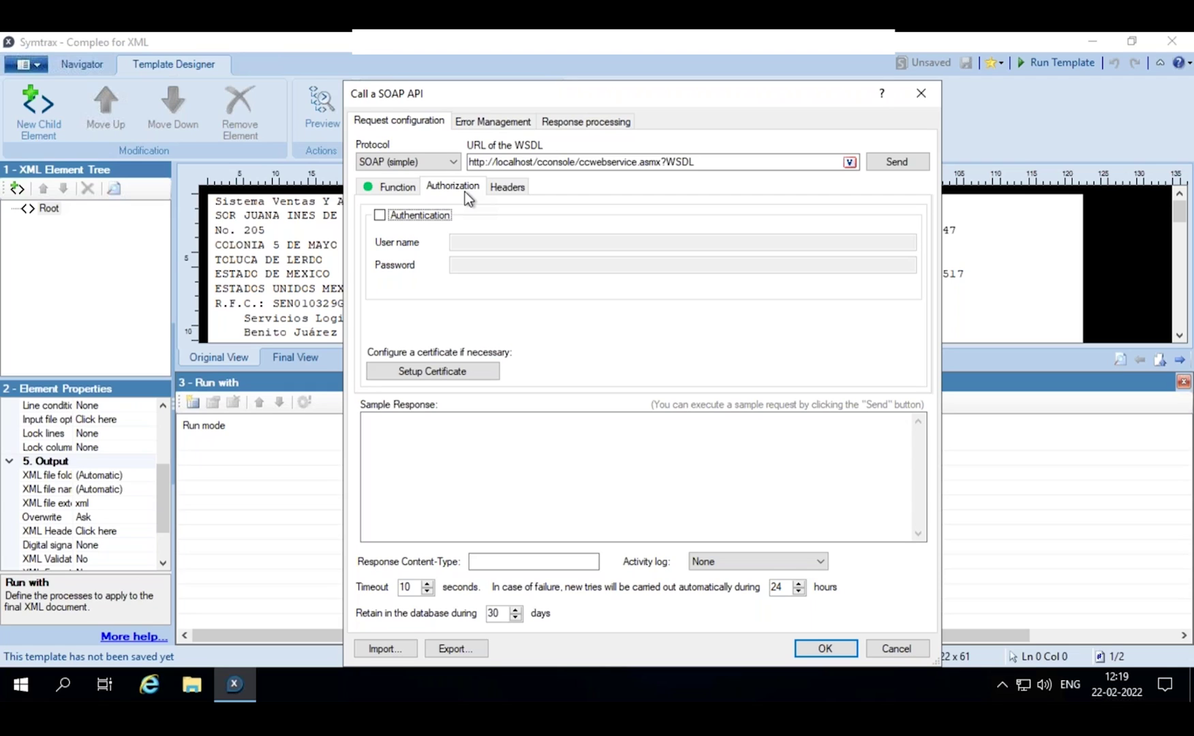
- Enable authentication and enter the login user name and password
{"action": "left_click", "coordinate": [380, 215]}
{"action": "left_click", "coordinate": [473, 238]}
{"action": "type", "text": "admin"}
{"action": "key", "text": "Tab"}
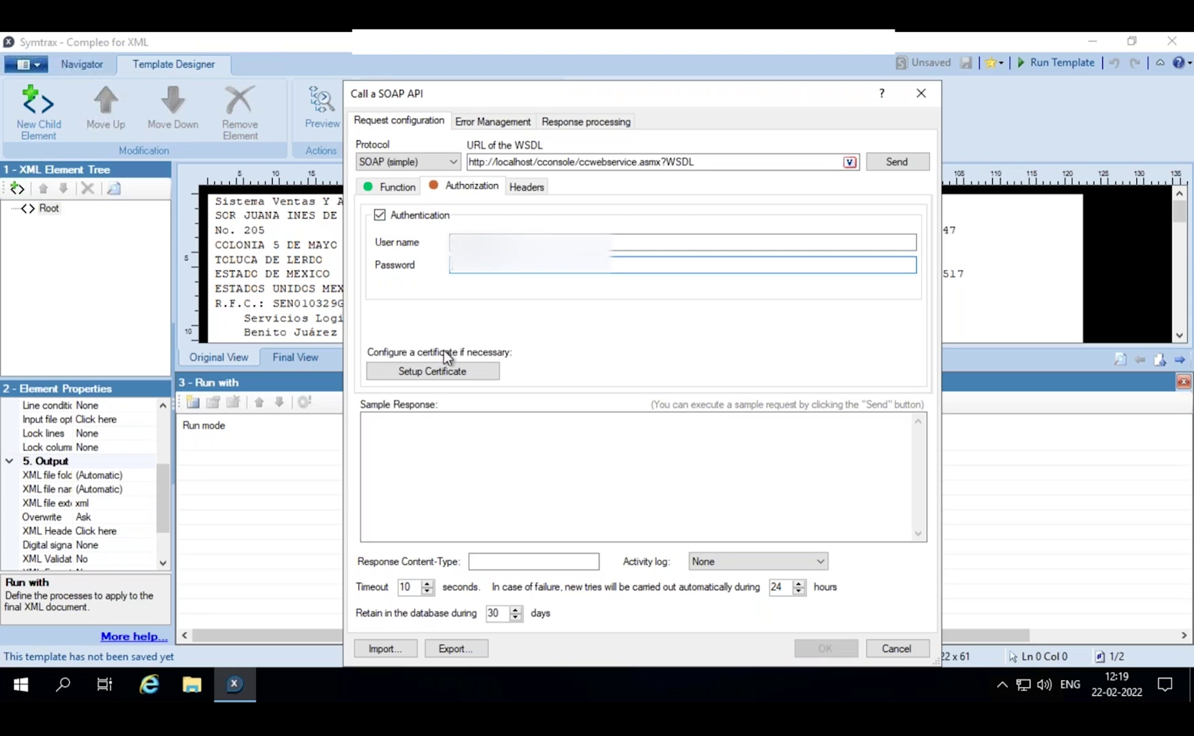
- Set up the client certificate from the local file TES030201001.pfx
{"action": "left_click", "coordinate": [439, 372]}
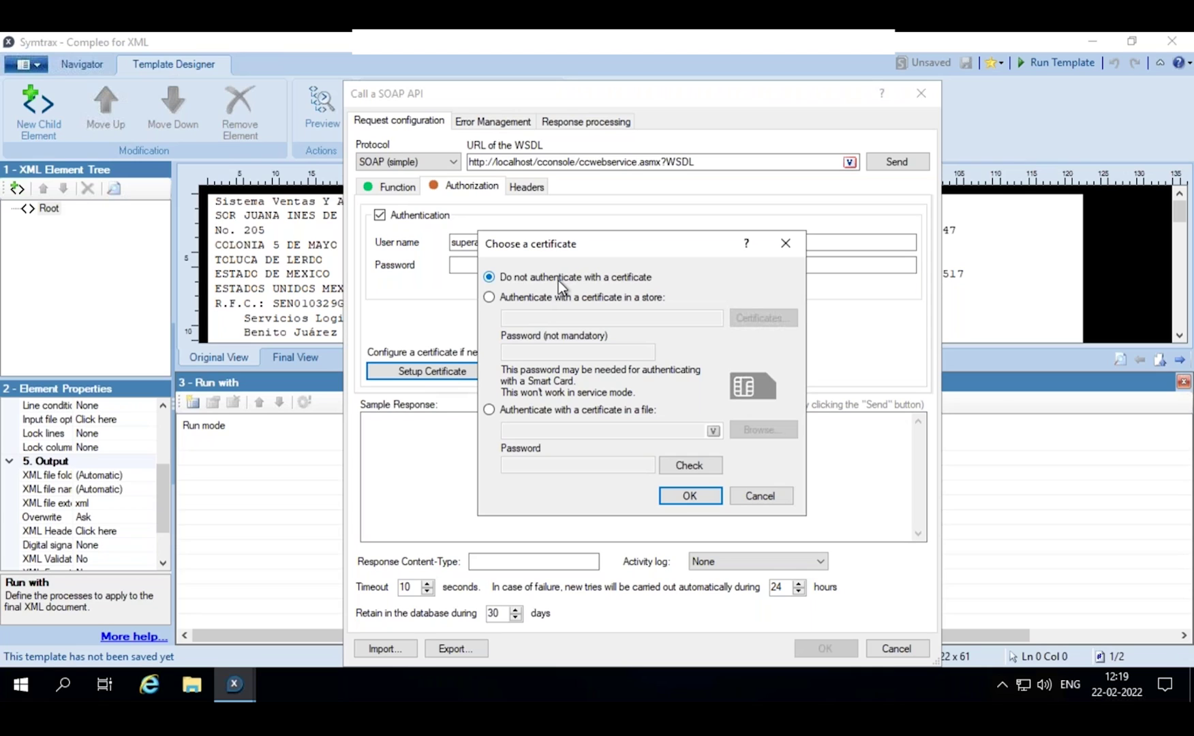
{"action": "left_click", "coordinate": [489, 298]}
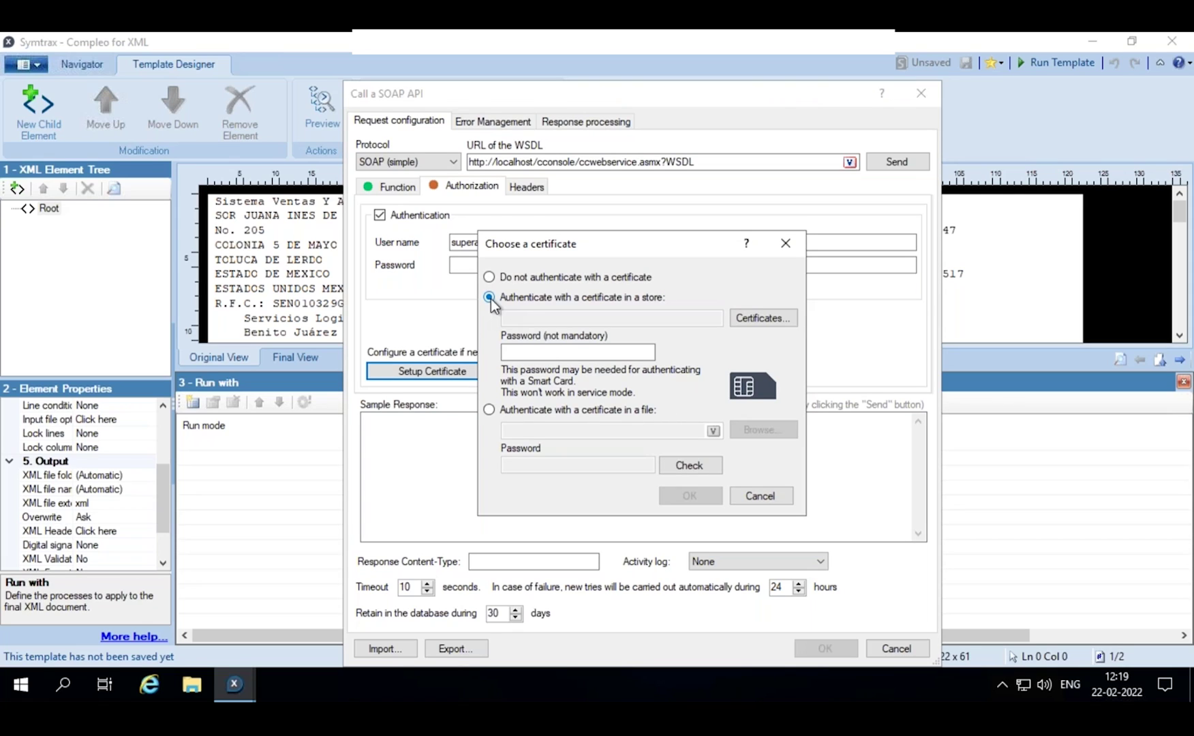
{"action": "left_click", "coordinate": [489, 410]}
{"action": "left_click", "coordinate": [738, 431]}
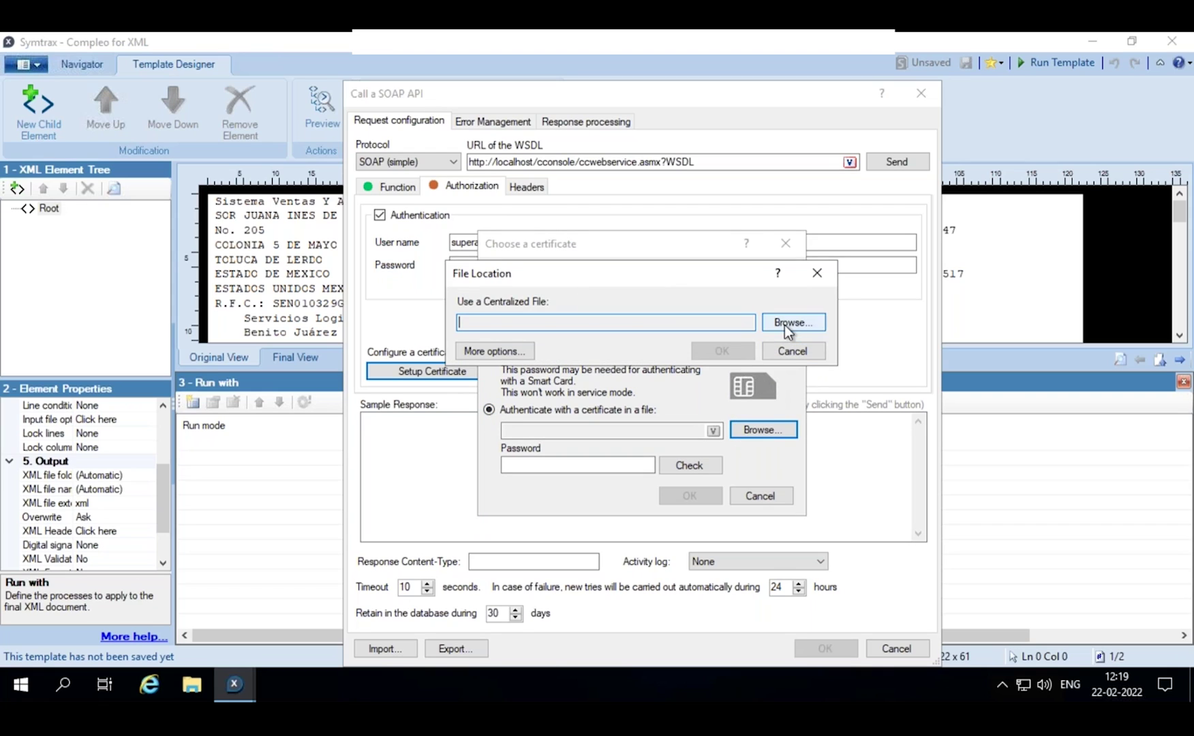
{"action": "left_click", "coordinate": [515, 355]}
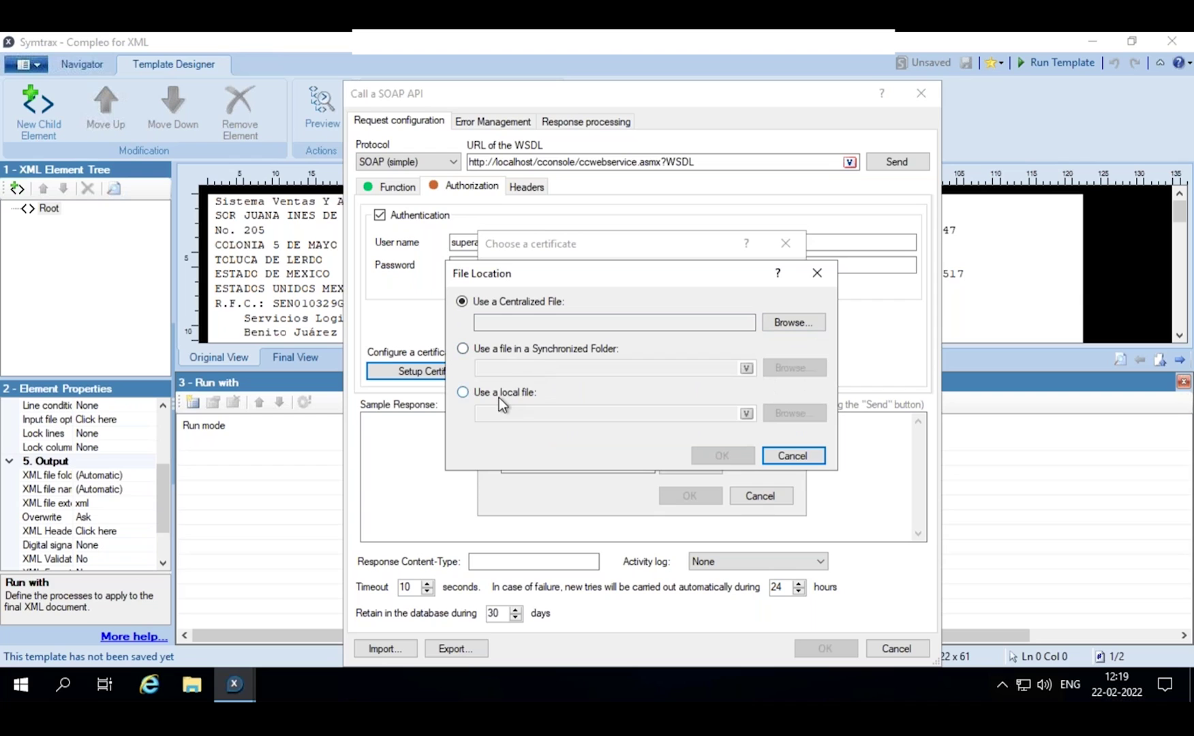
{"action": "left_click", "coordinate": [499, 395]}
{"action": "left_click", "coordinate": [791, 414]}
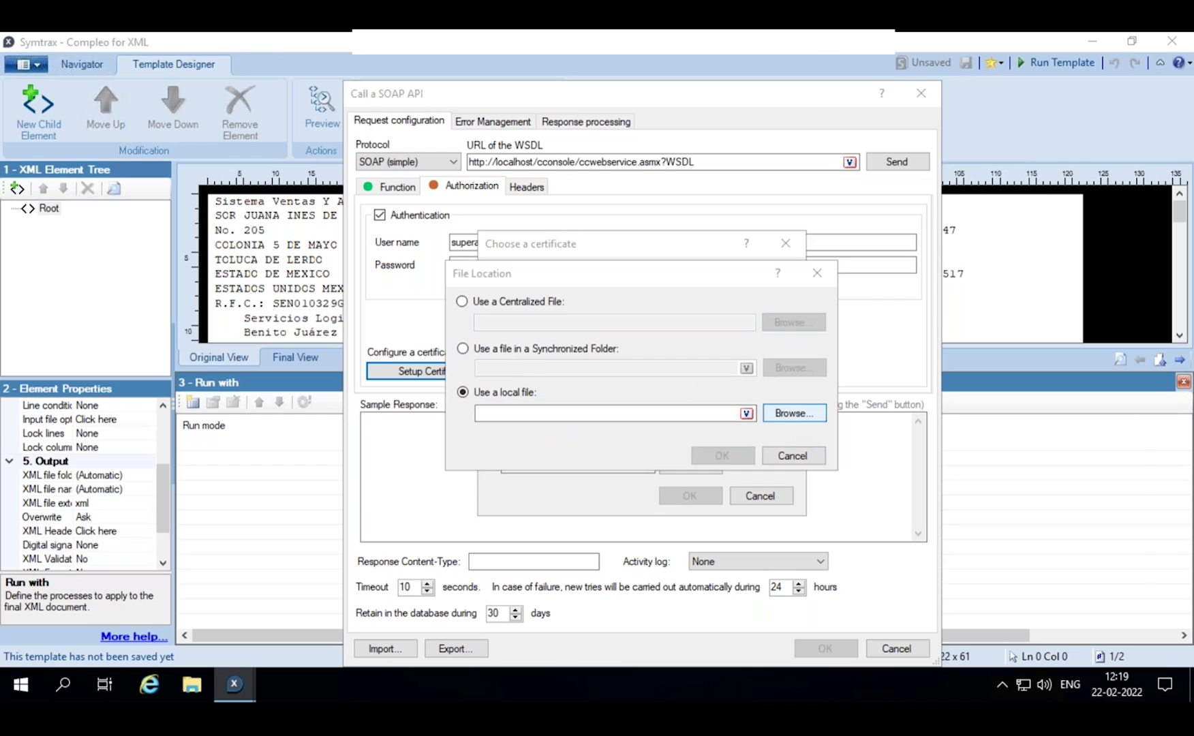
{"action": "left_click", "coordinate": [661, 380]}
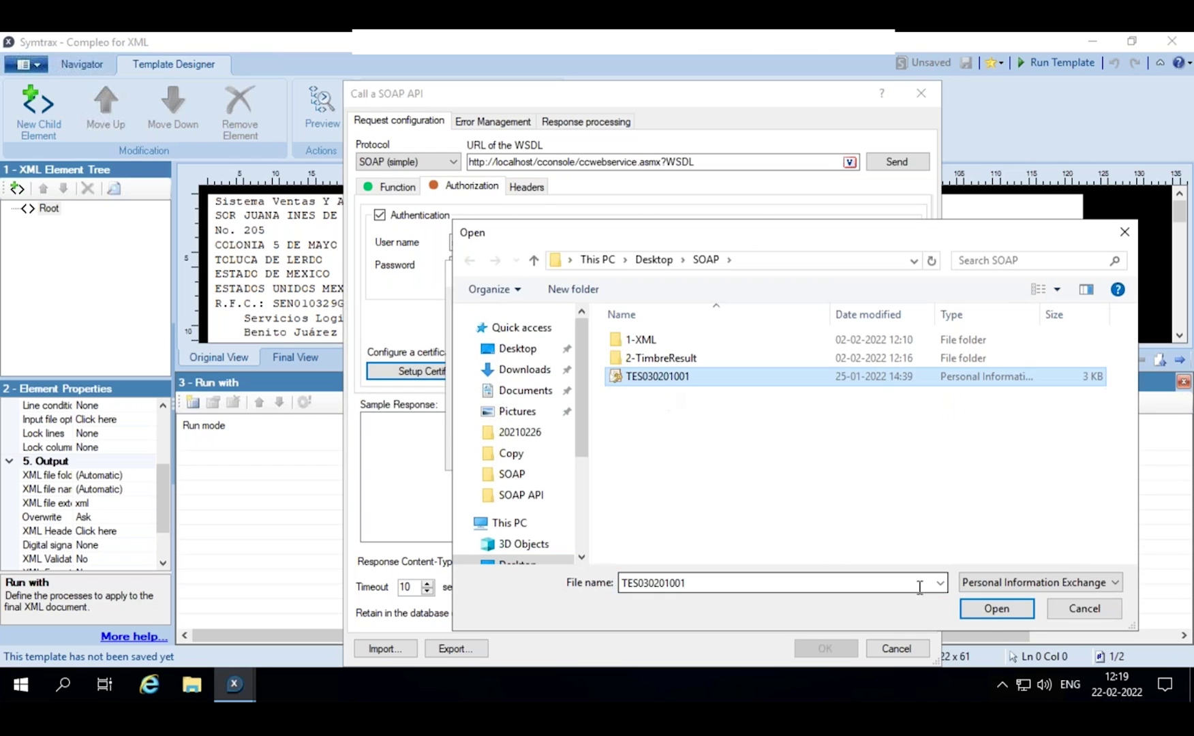
{"action": "left_click", "coordinate": [992, 609]}
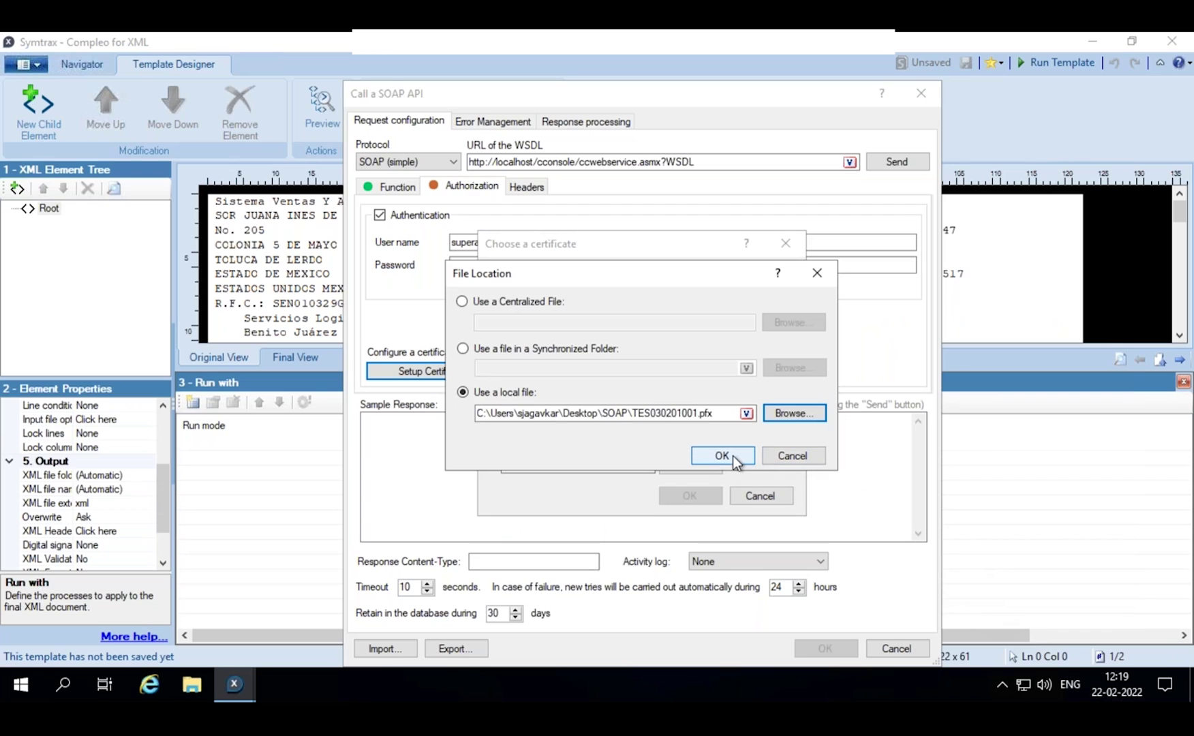
{"action": "left_click", "coordinate": [723, 455]}
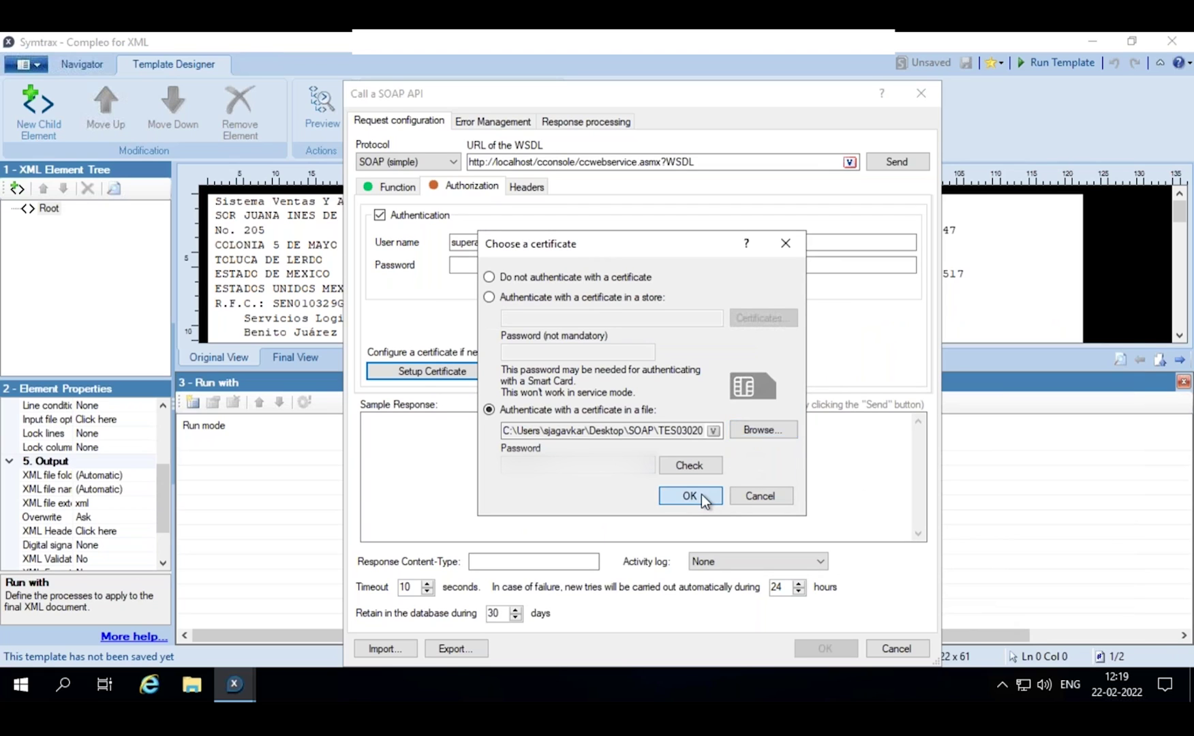
{"action": "left_click", "coordinate": [701, 494]}
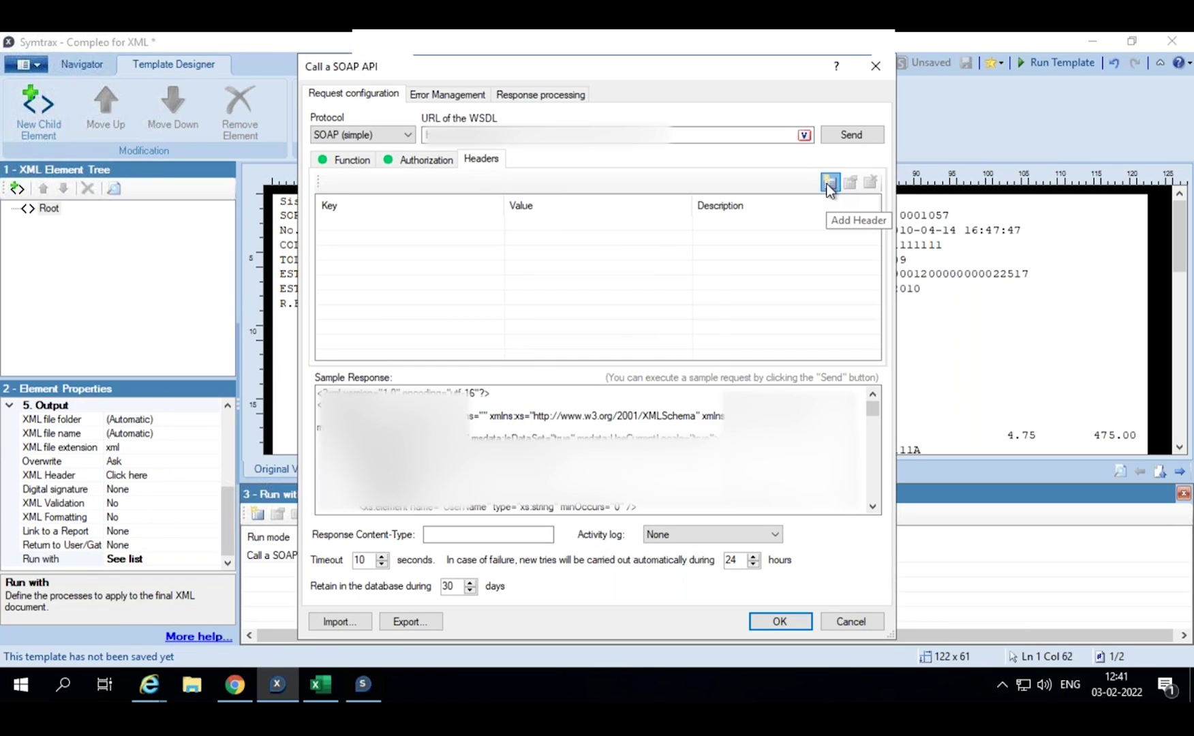
- Add a request header and send a test GetUserList request to inspect the sample XML response
{"action": "left_click", "coordinate": [830, 182]}
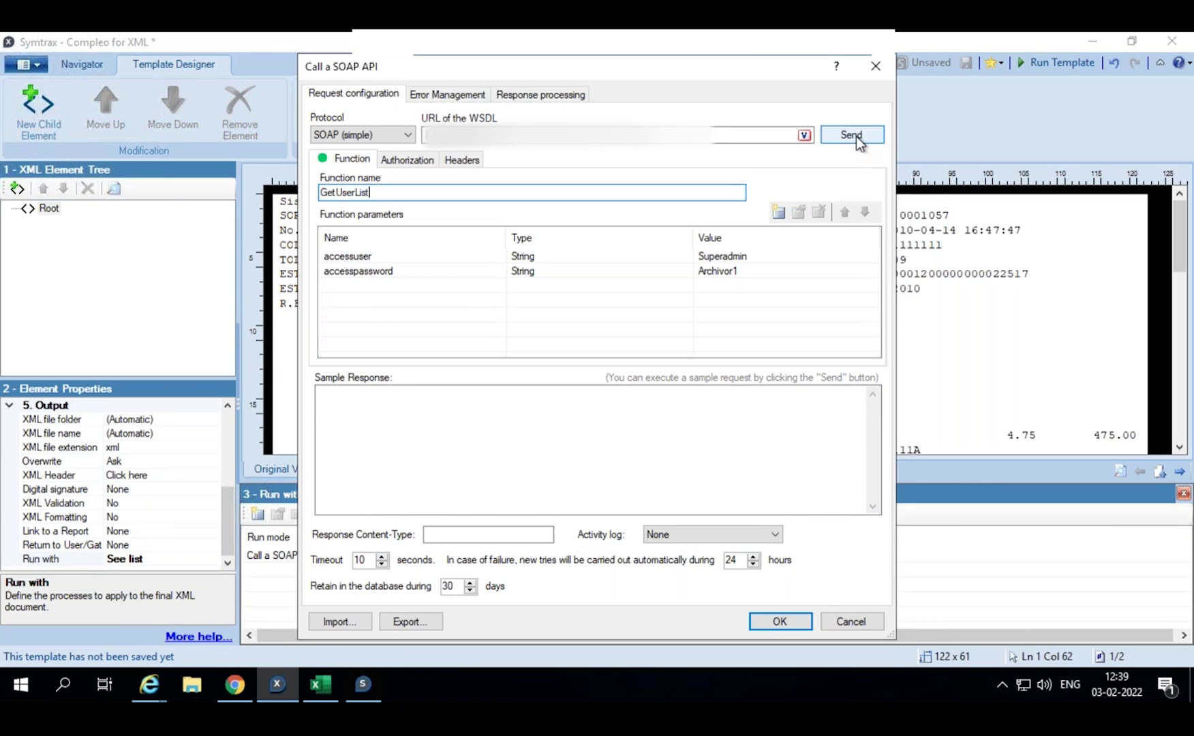
{"action": "left_click", "coordinate": [856, 136]}
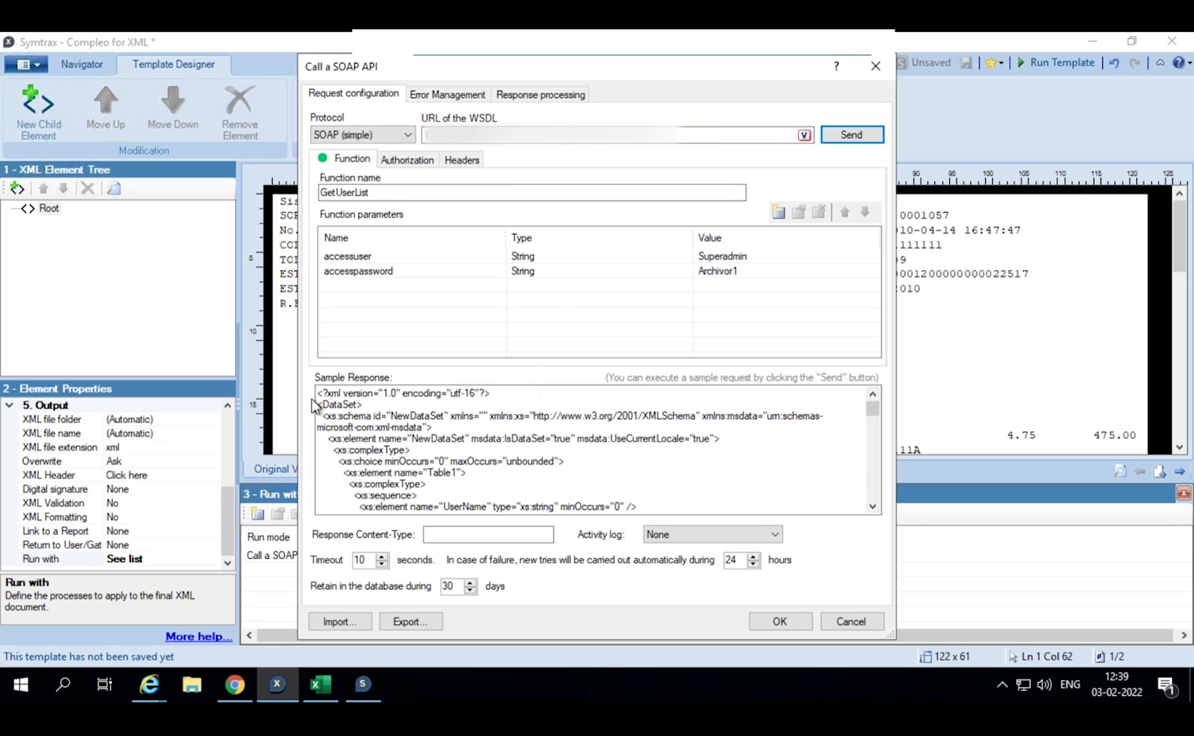
{"action": "mouse_move", "coordinate": [317, 393]}
{"action": "left_mouse_down"}
{"action": "mouse_move", "coordinate": [510, 470]}
{"action": "mouse_move", "coordinate": [555, 474]}
{"action": "left_mouse_up"}
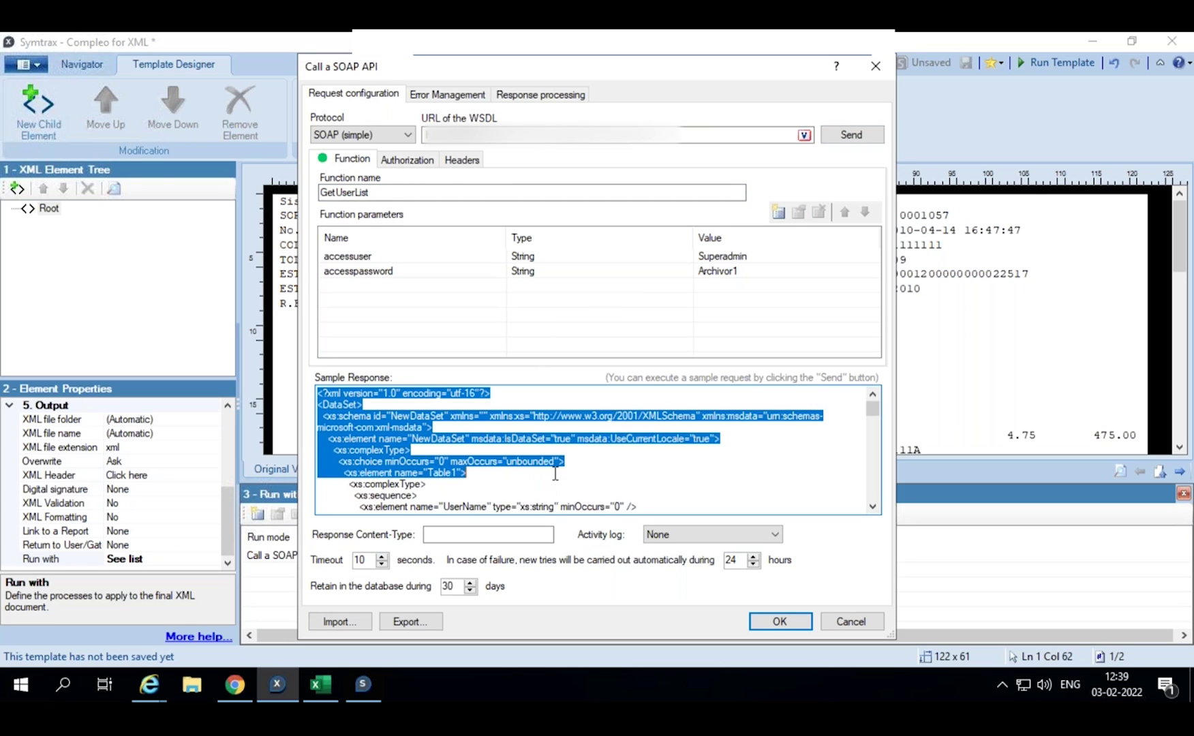
{"action": "left_click", "coordinate": [586, 475]}
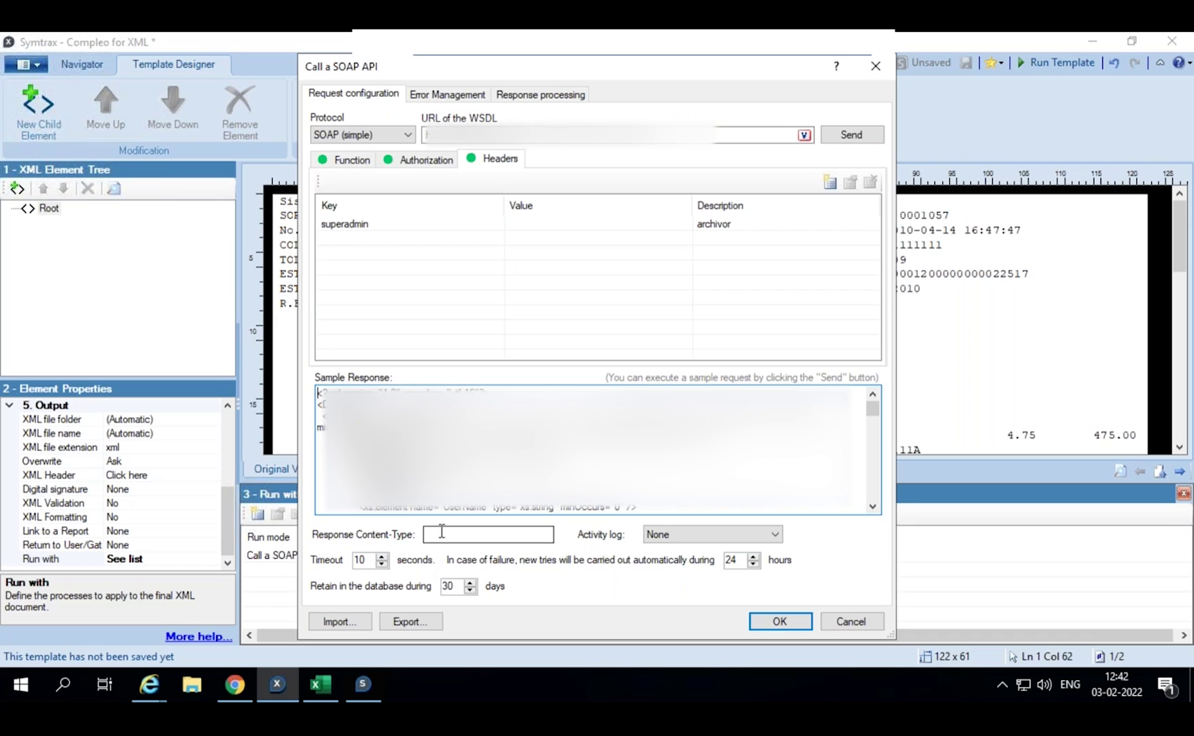
{"action": "left_click", "coordinate": [441, 534]}
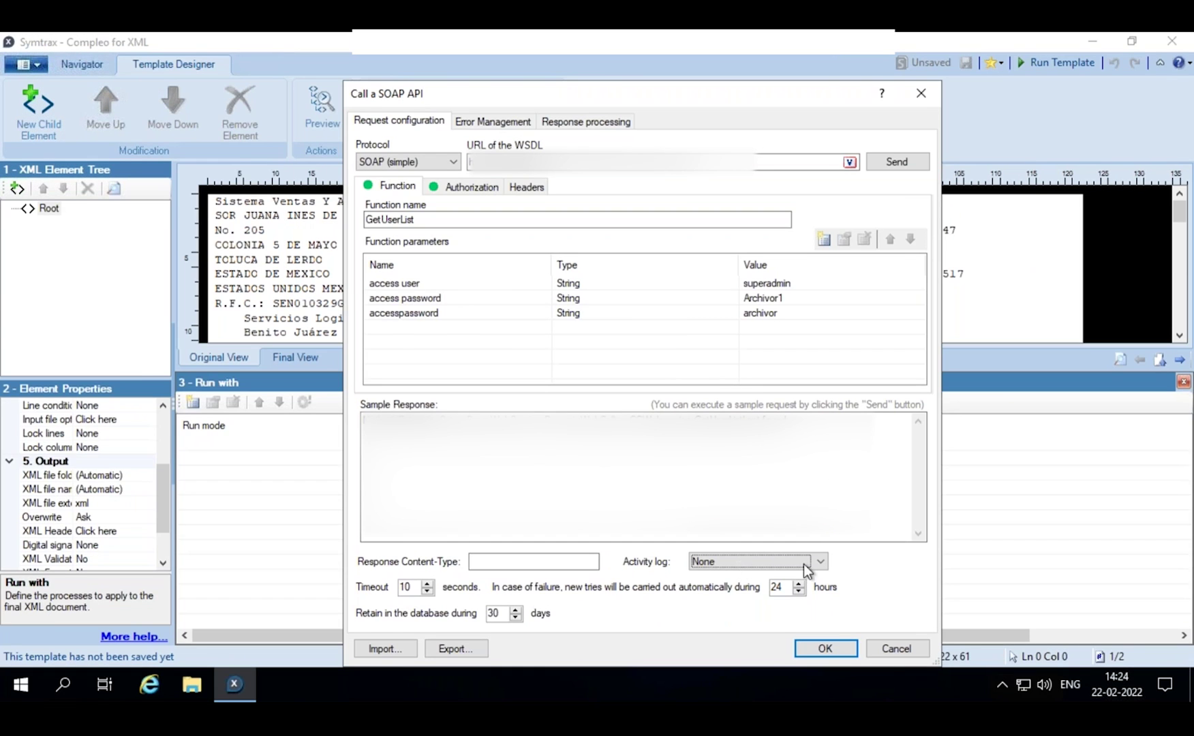
- Leave the activity log level at None
{"action": "left_click", "coordinate": [821, 563]}
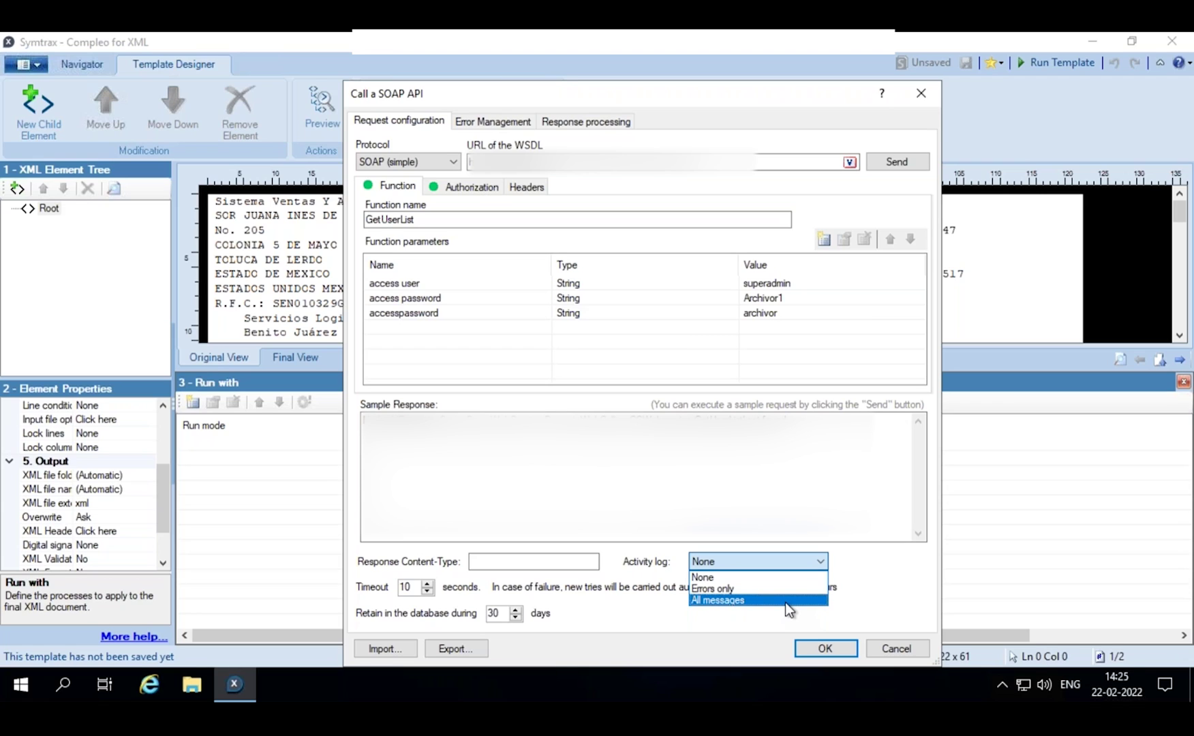
{"action": "left_click", "coordinate": [409, 594]}
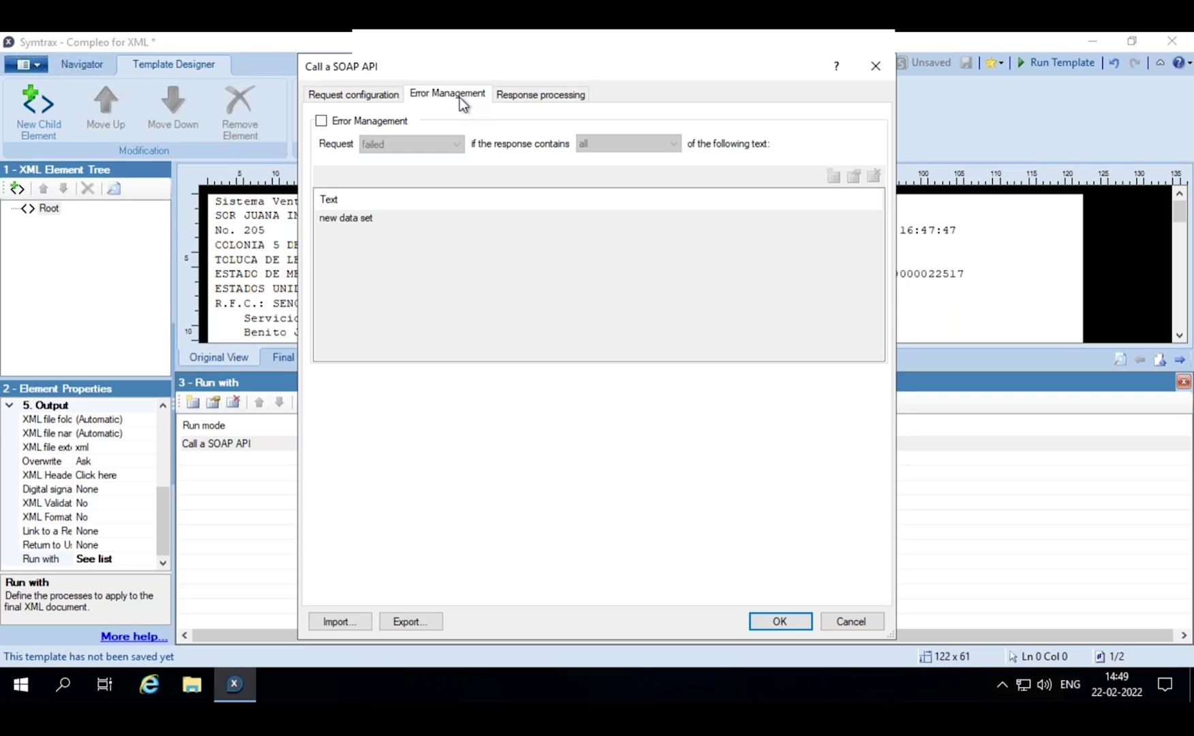
- Enable error management and add 'data' and 'set' to the response text list
{"action": "left_click", "coordinate": [320, 120]}
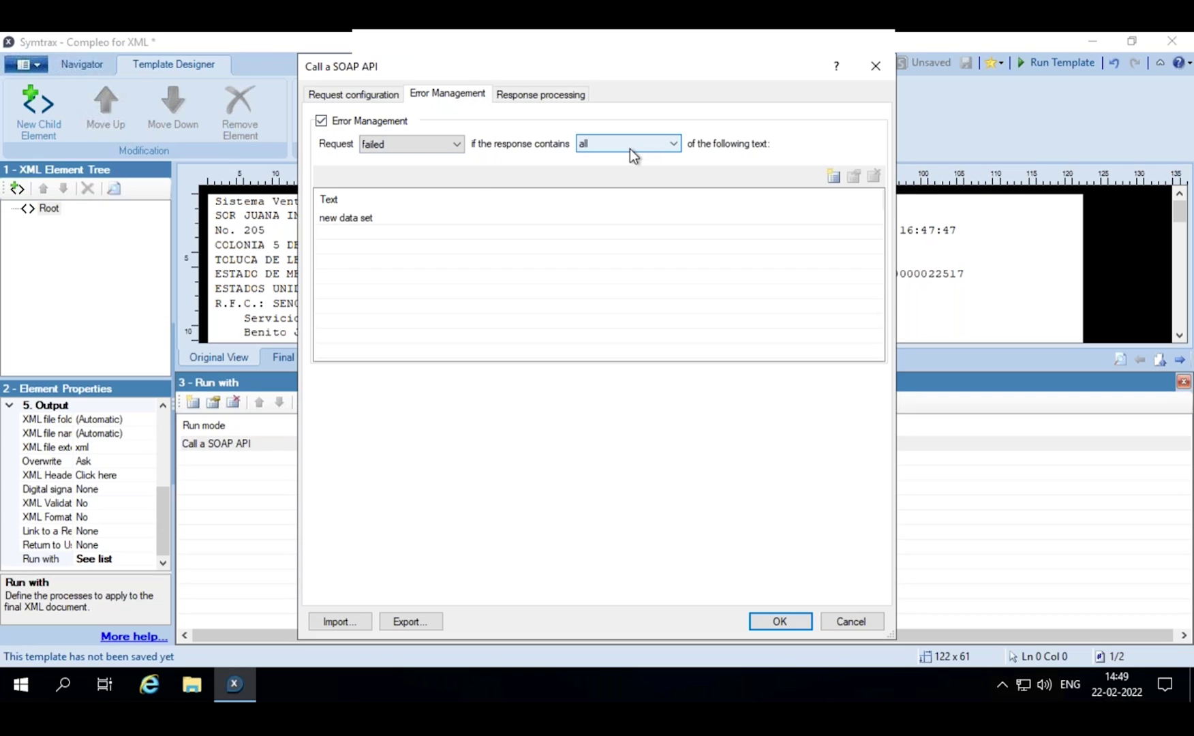
{"action": "left_click", "coordinate": [834, 178]}
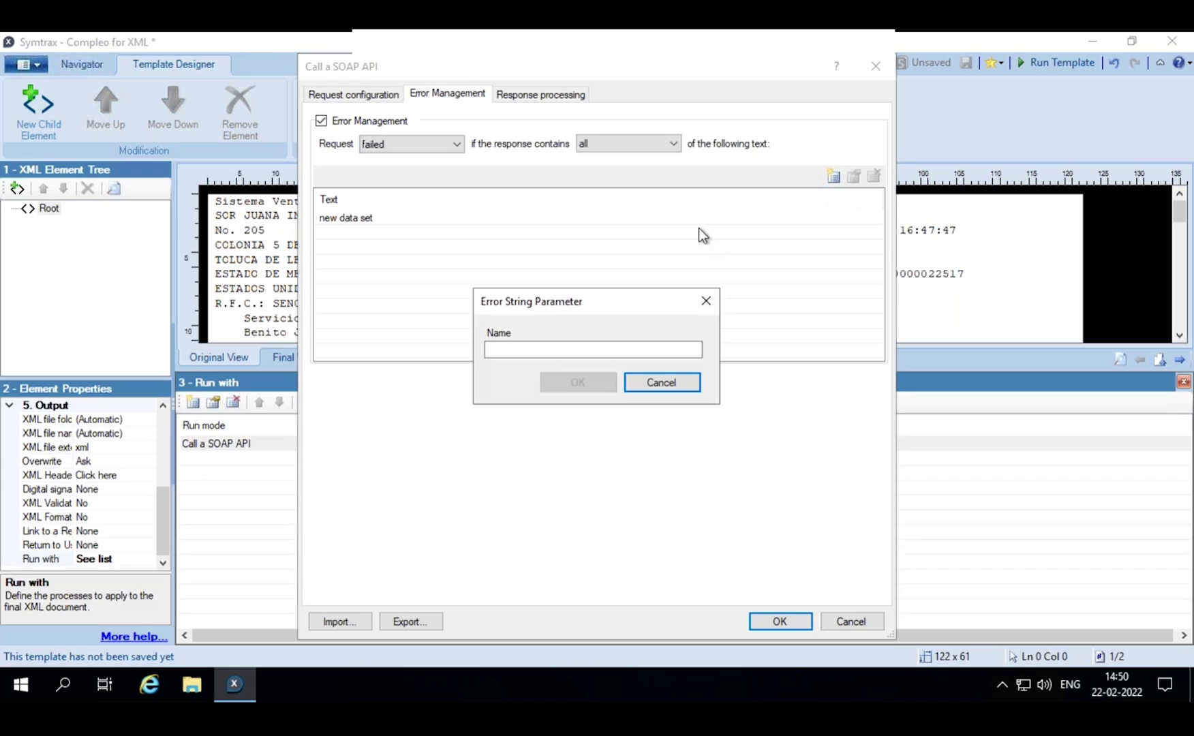
{"action": "left_click", "coordinate": [560, 343]}
{"action": "type", "text": "data"}
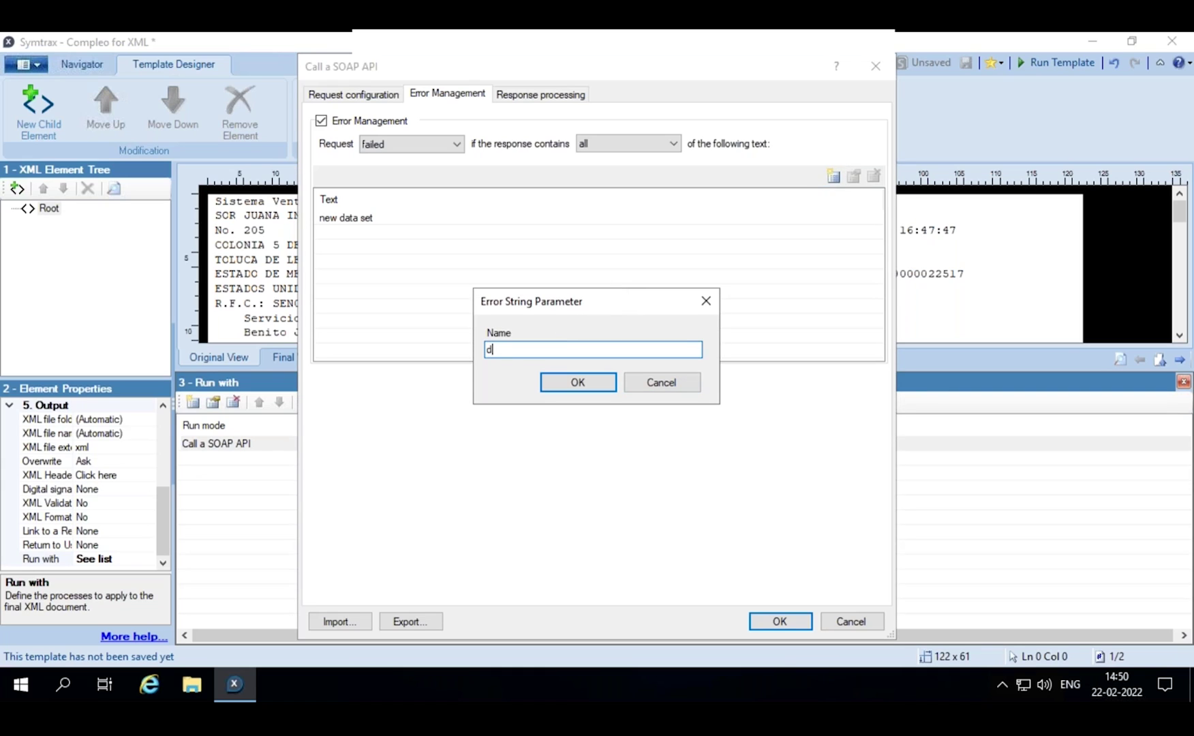
{"action": "key", "text": "Return"}
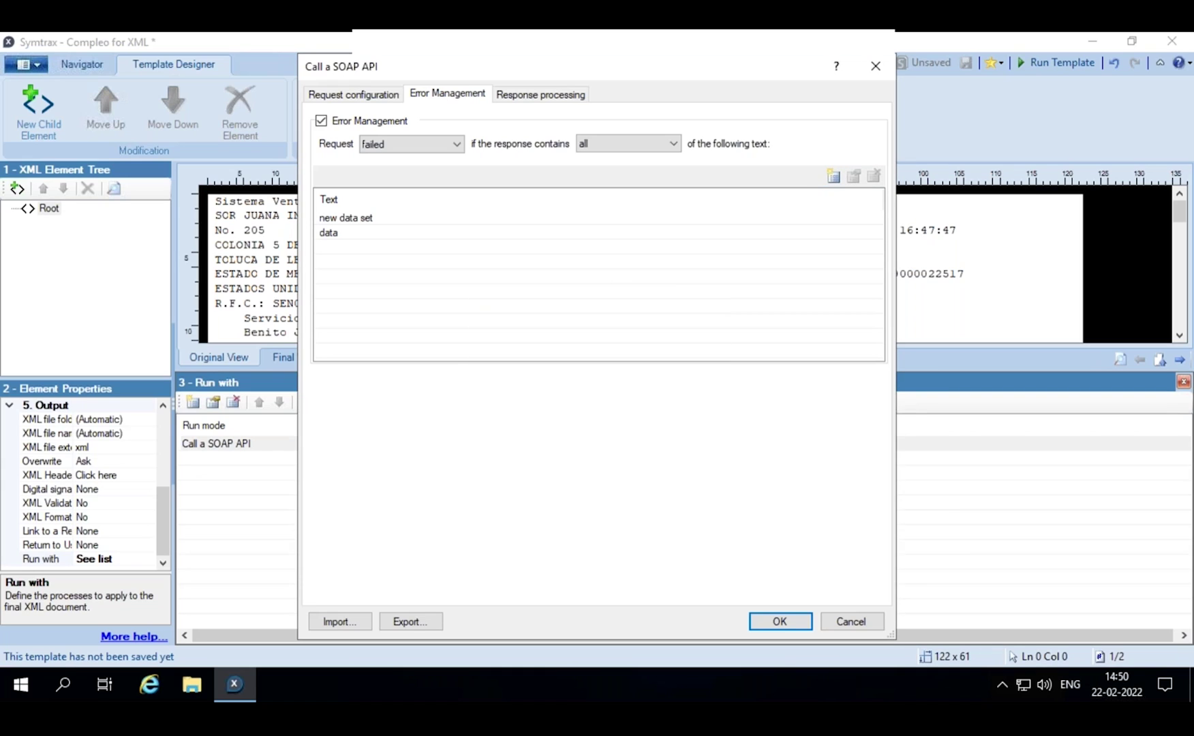
{"action": "left_click", "coordinate": [832, 176]}
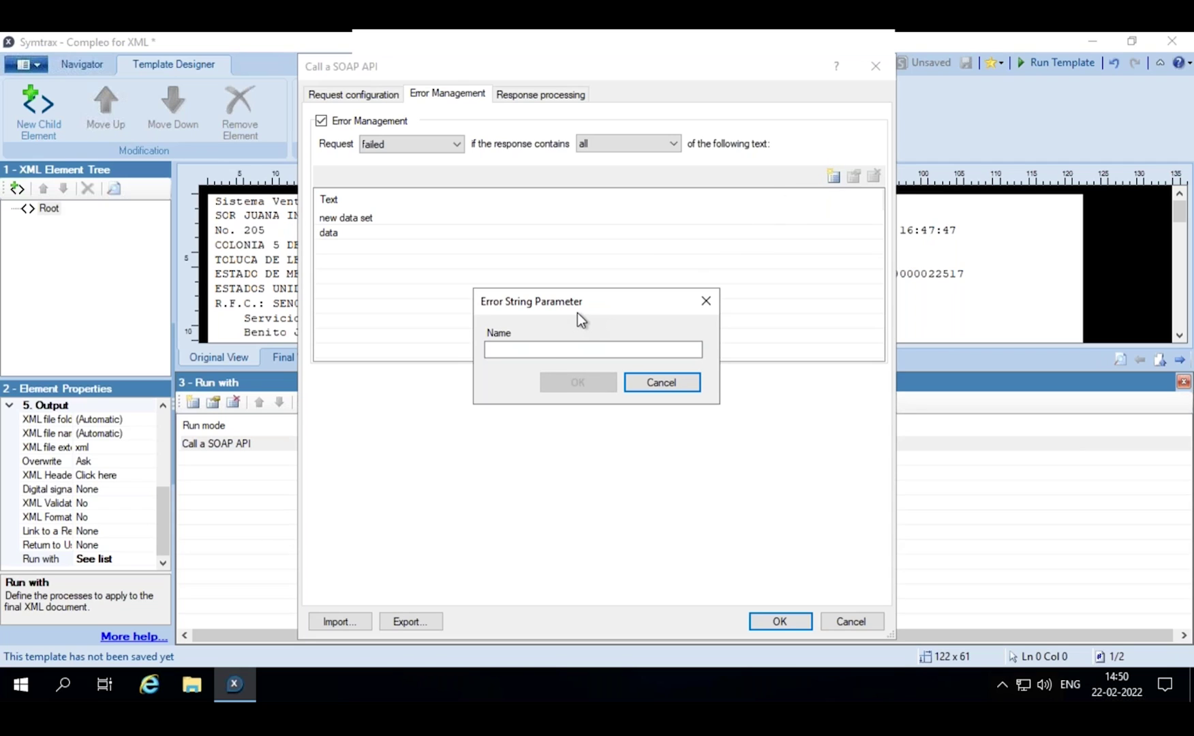
{"action": "left_click", "coordinate": [555, 350]}
{"action": "type", "text": "set"}
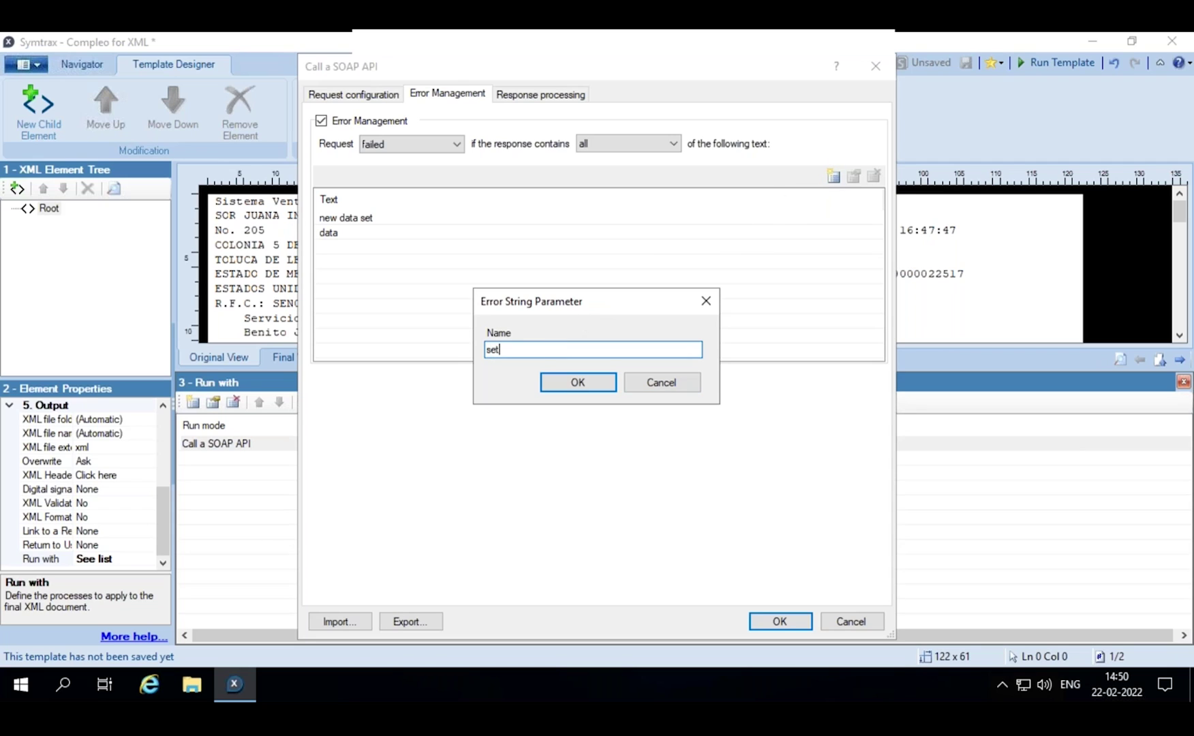
{"action": "key", "text": "Return"}
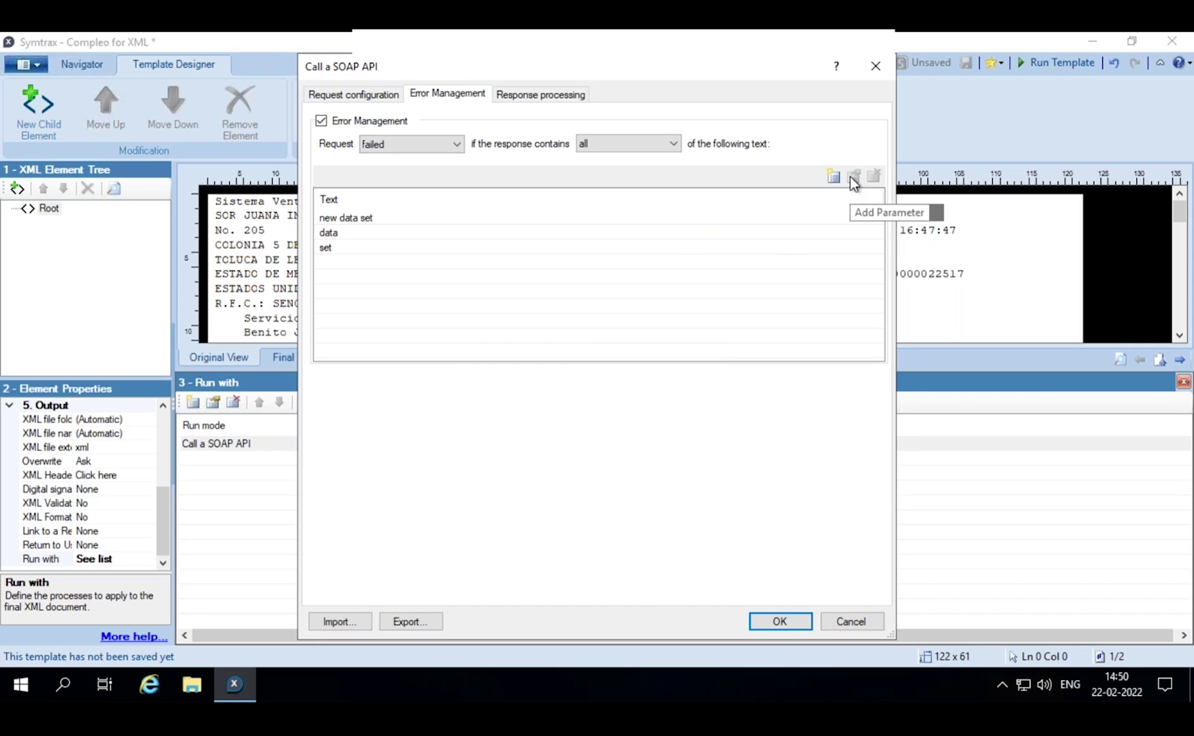
{"action": "left_click", "coordinate": [379, 249]}
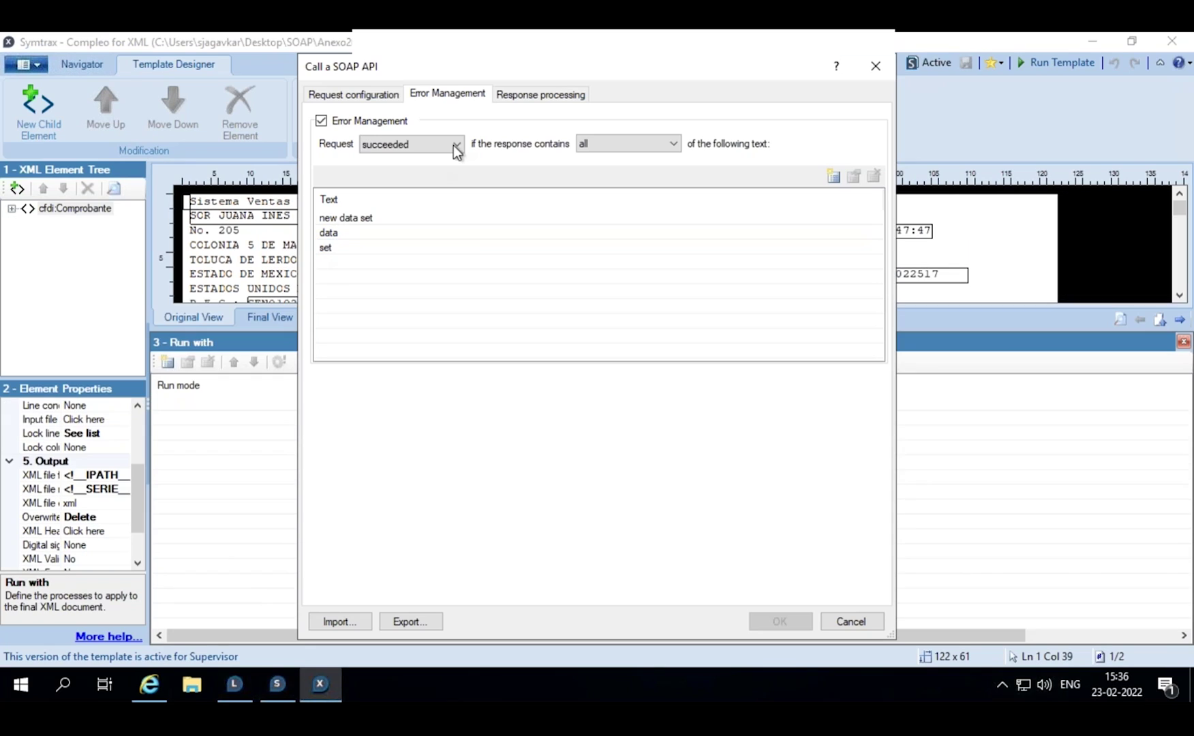
- Keep the rule as a failed request when the response contains all listed texts
{"action": "left_click", "coordinate": [671, 146]}
{"action": "left_click", "coordinate": [666, 164]}
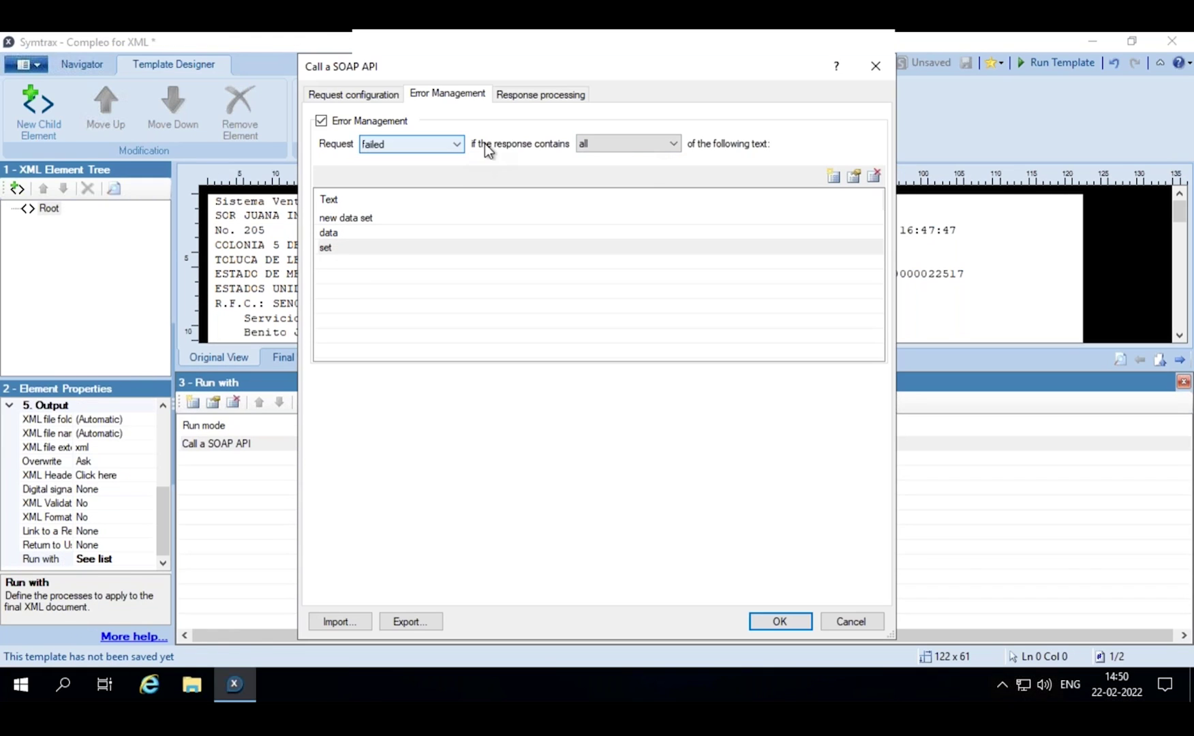
{"action": "left_click", "coordinate": [671, 146]}
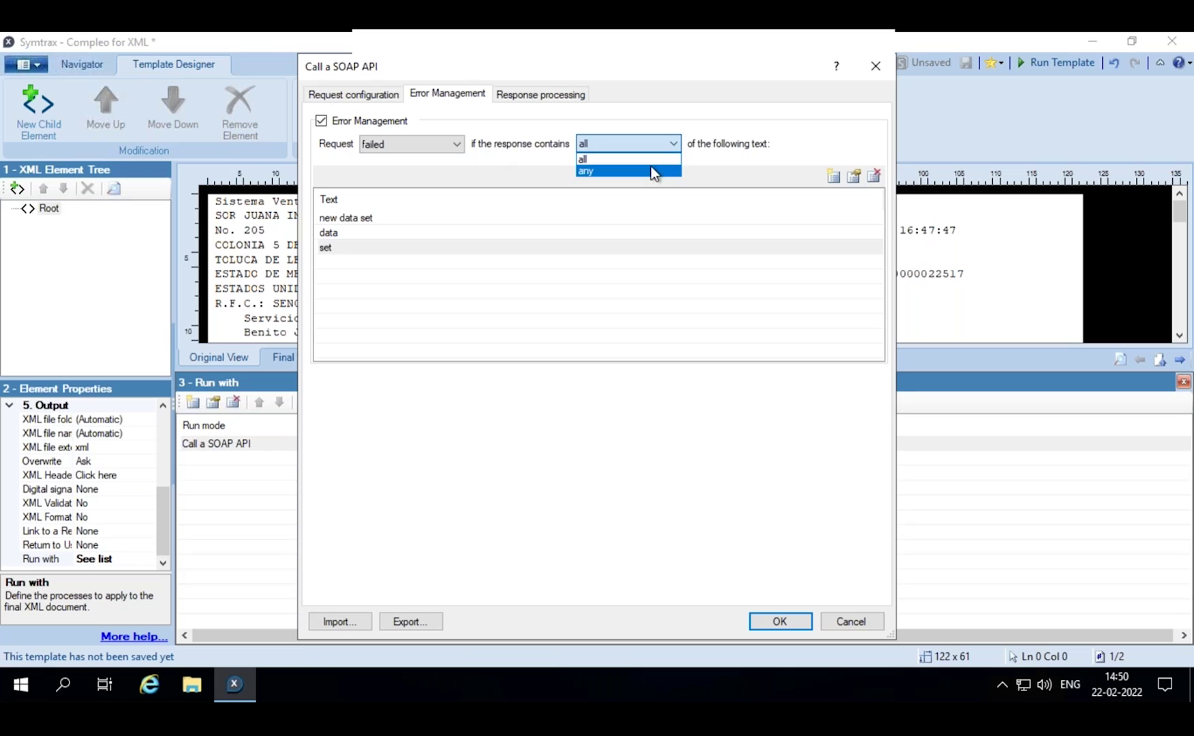
{"action": "left_click", "coordinate": [654, 171]}
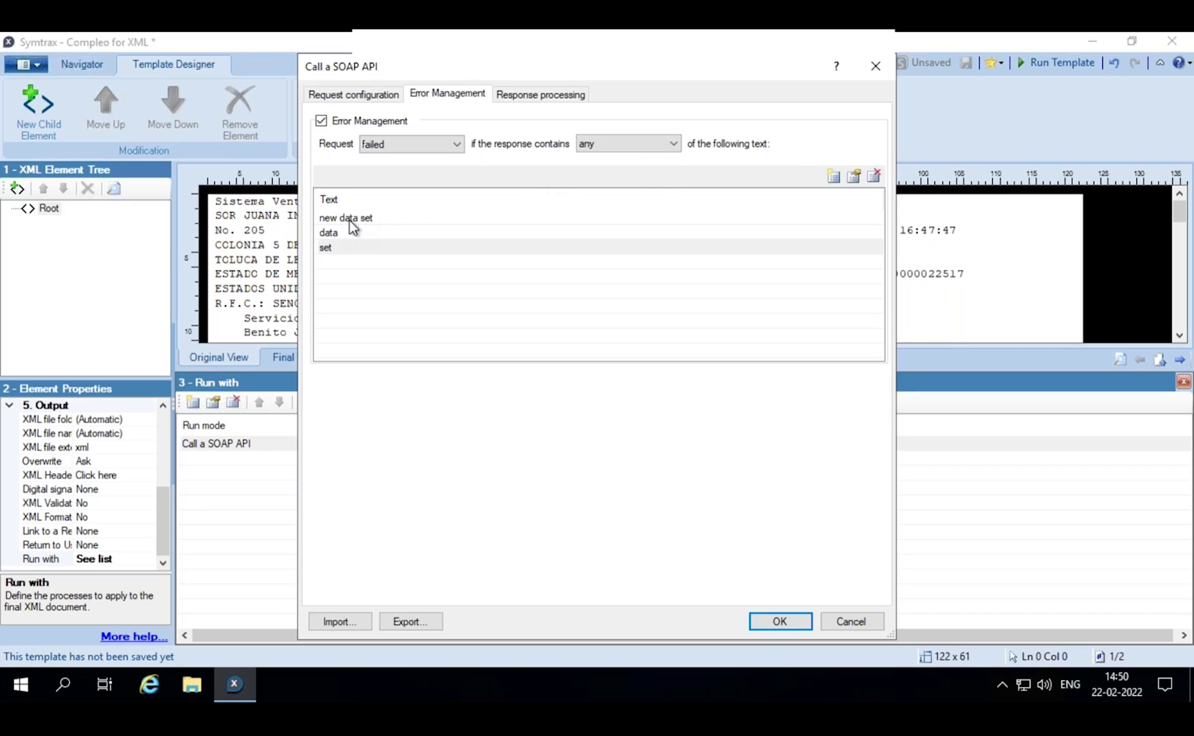
{"action": "left_click", "coordinate": [458, 149]}
{"action": "left_click", "coordinate": [450, 172]}
{"action": "left_click", "coordinate": [675, 152]}
{"action": "left_click", "coordinate": [648, 158]}
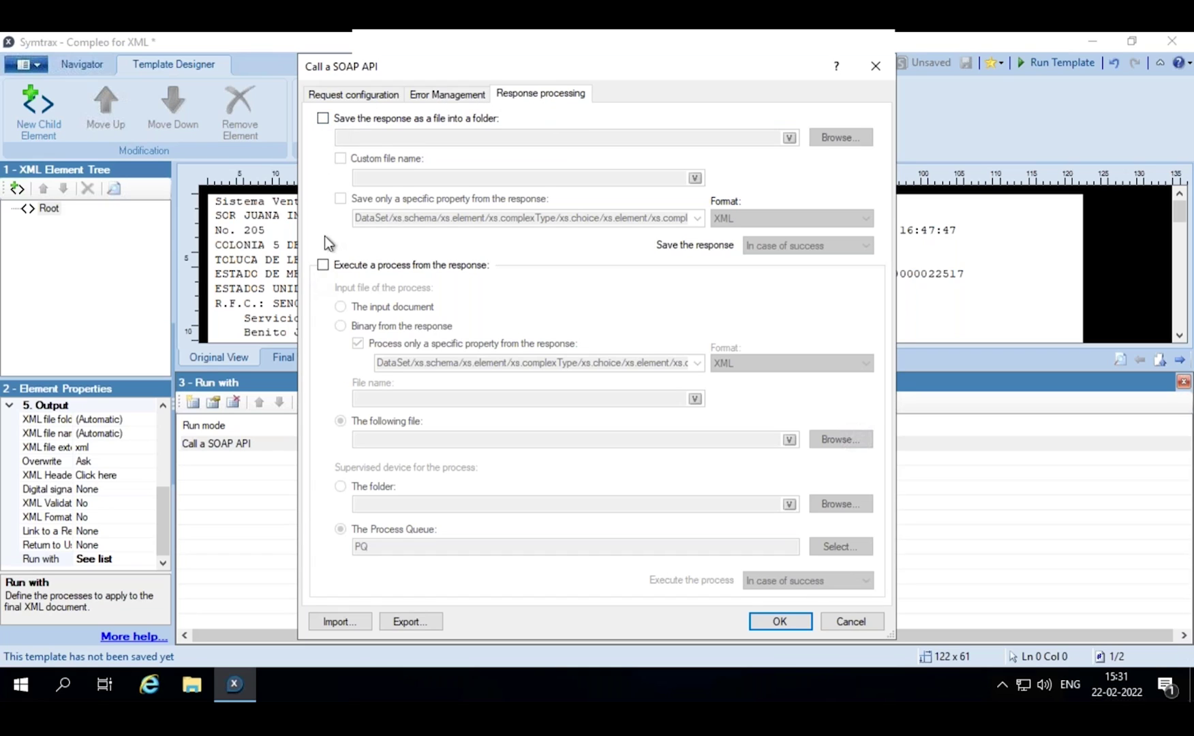
- Enable saving the response with a custom file name and specific XML property, and process execution
{"action": "left_click", "coordinate": [322, 119]}
{"action": "left_click", "coordinate": [325, 265]}
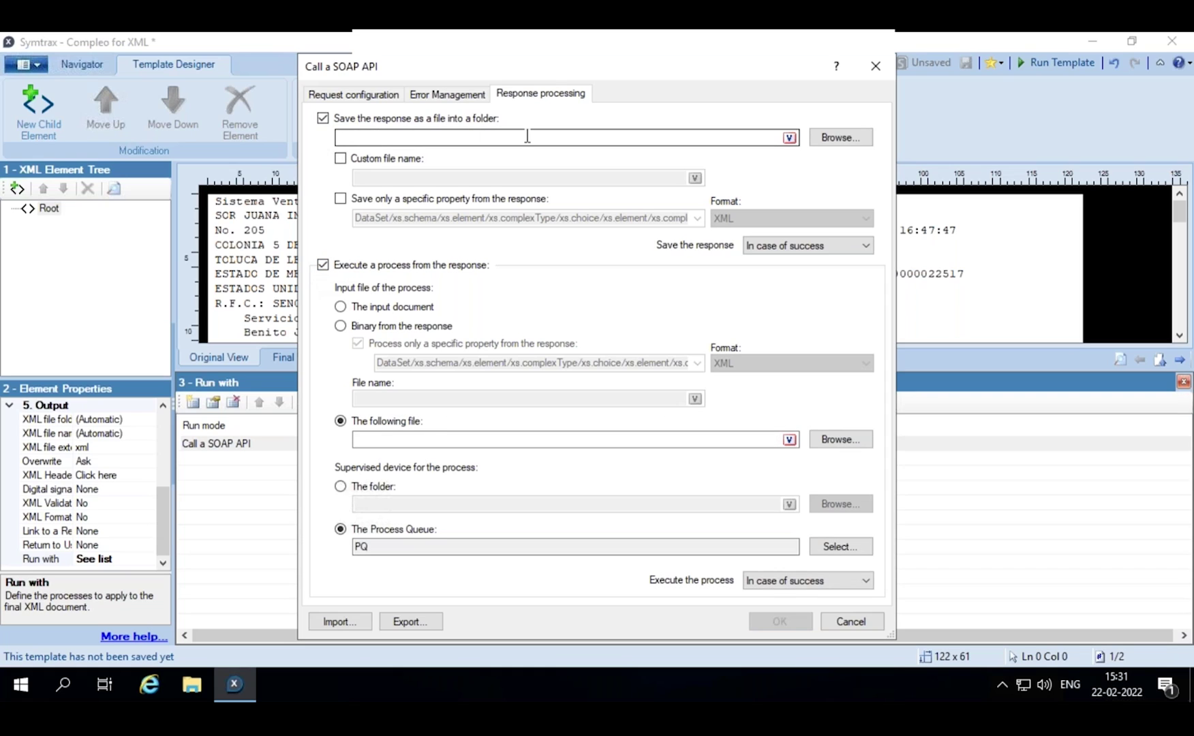
{"action": "left_click", "coordinate": [366, 159]}
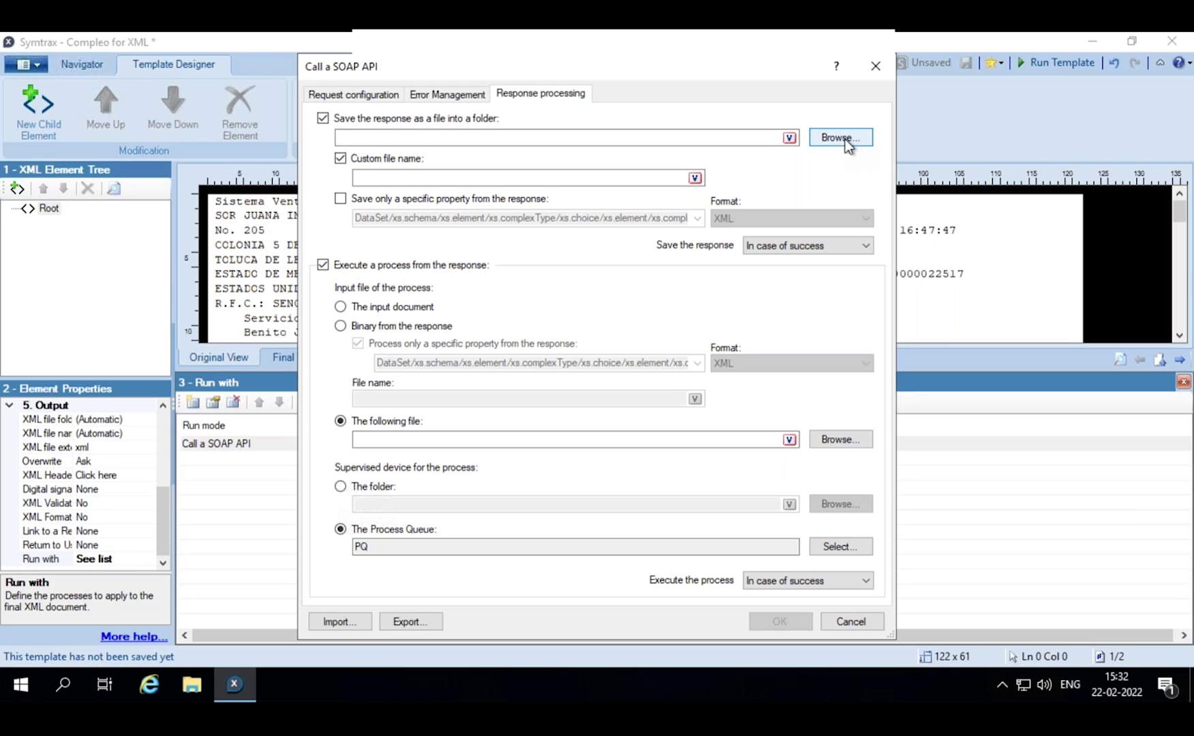
{"action": "left_click", "coordinate": [340, 199]}
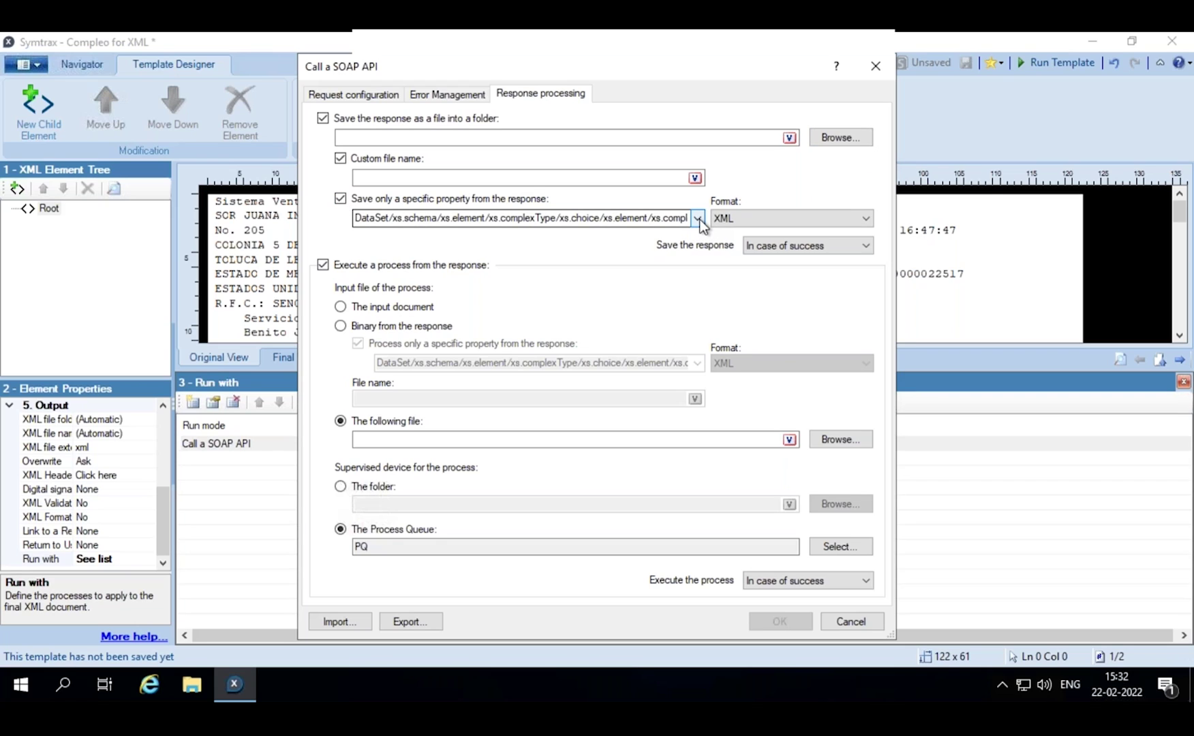
{"action": "left_click", "coordinate": [868, 221]}
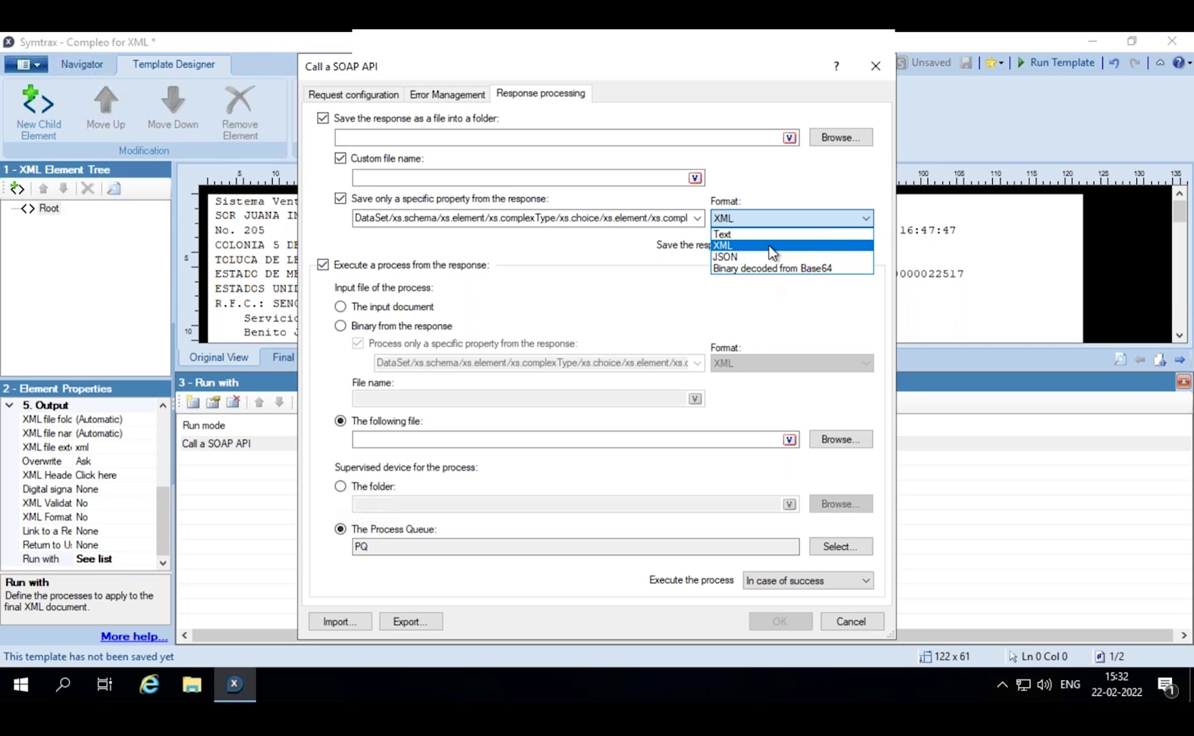
{"action": "left_click", "coordinate": [769, 246]}
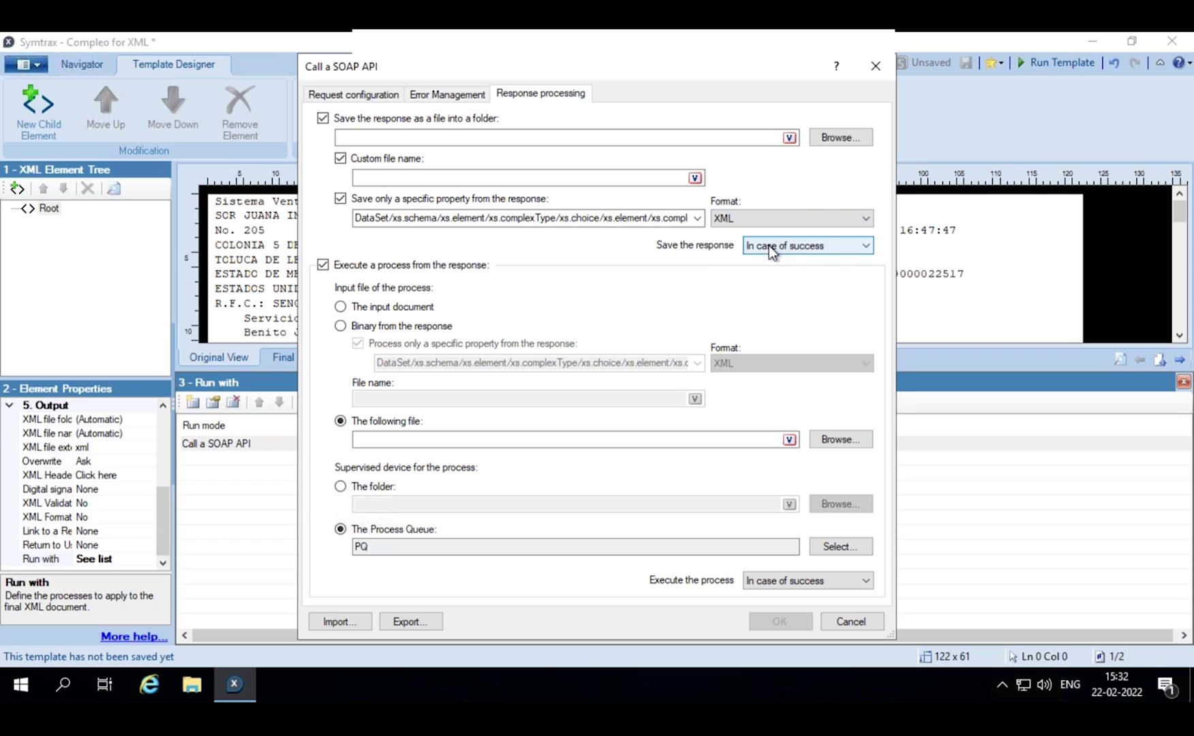
{"action": "left_click", "coordinate": [865, 245]}
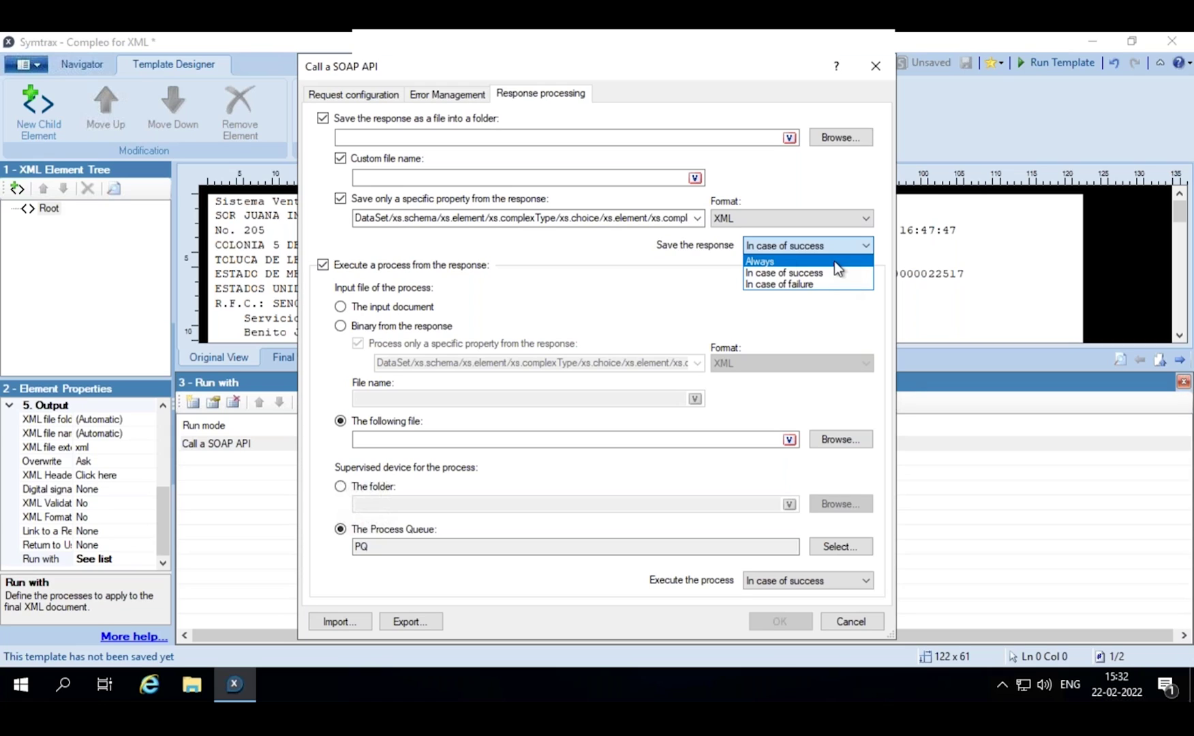
- Save only on success, use The following file (XML) as process input, and supervise via a folder
{"action": "left_click", "coordinate": [711, 252]}
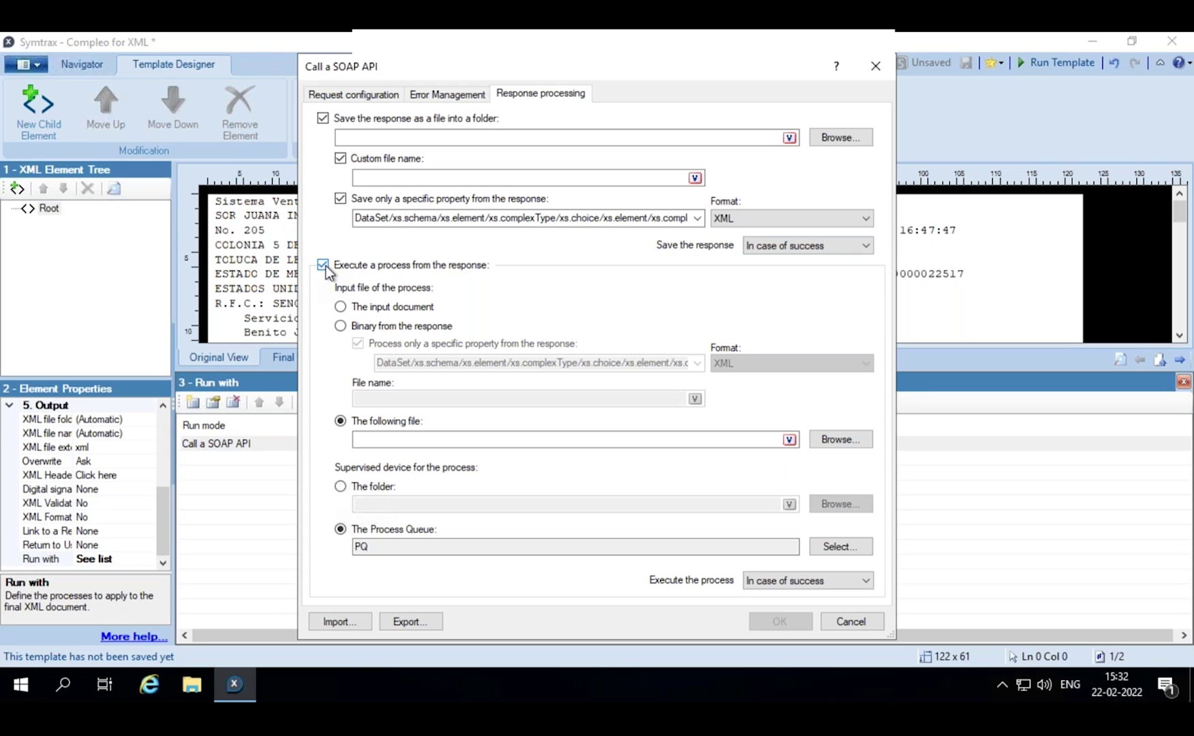
{"action": "left_click", "coordinate": [340, 307]}
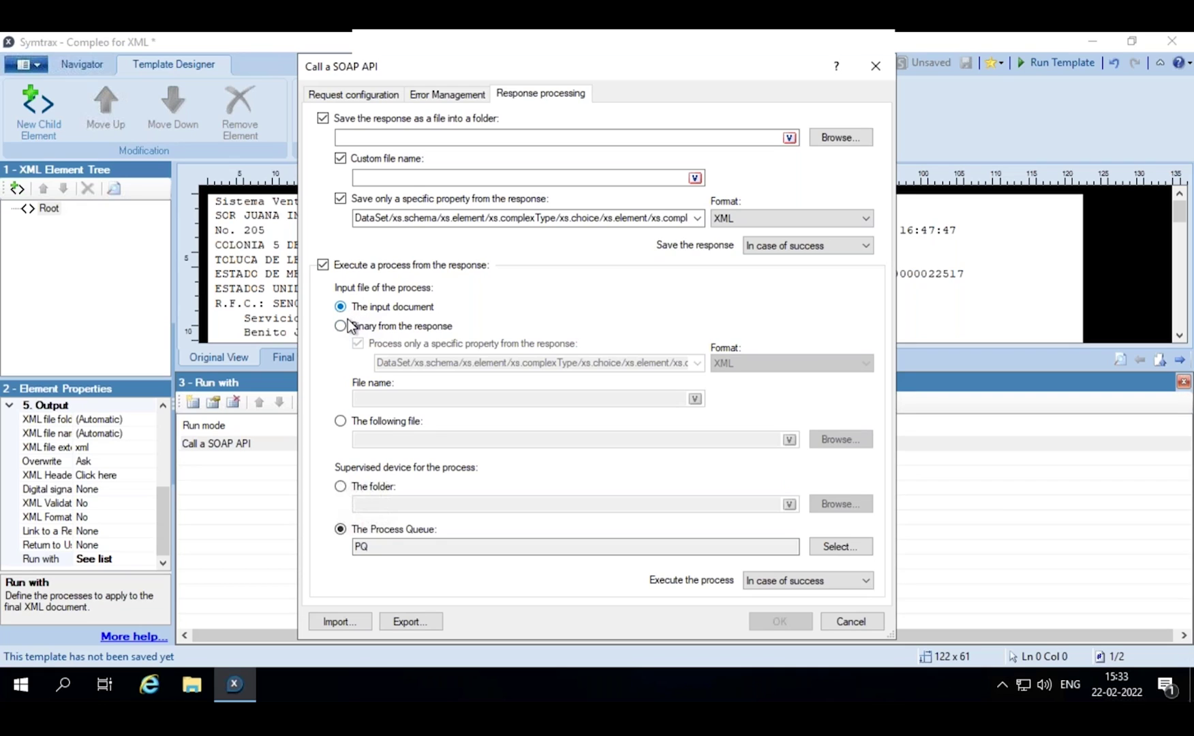
{"action": "left_click", "coordinate": [341, 326]}
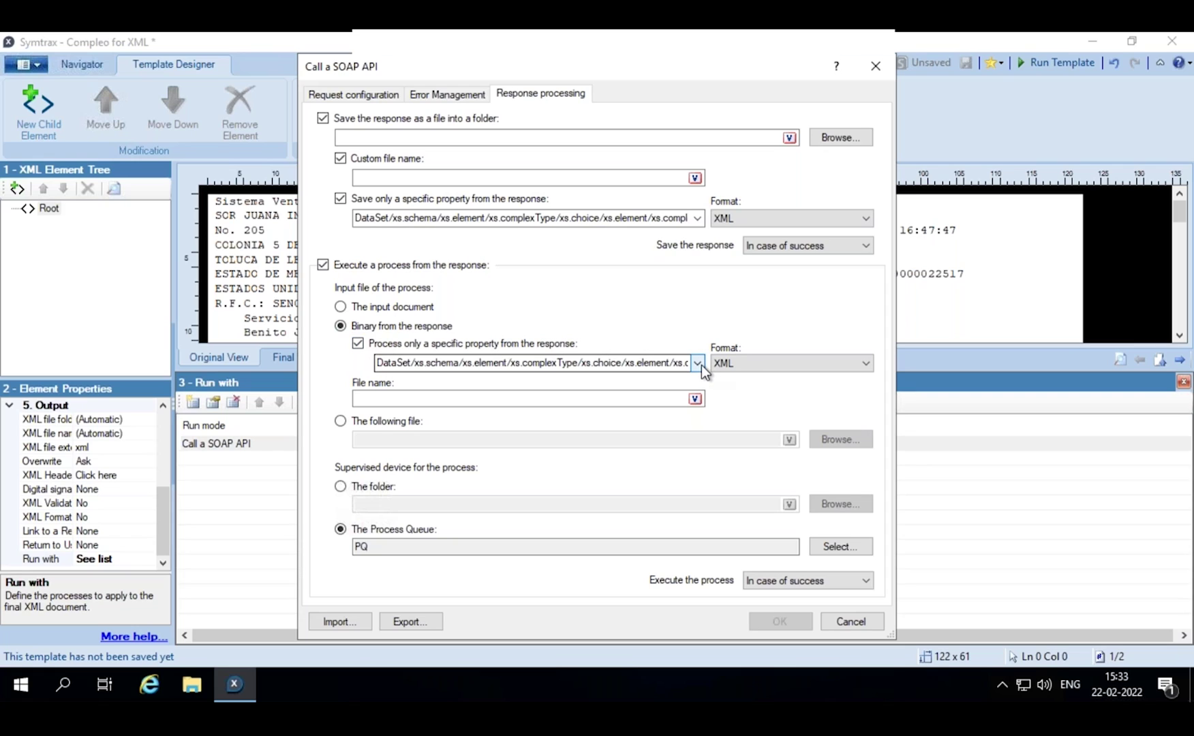
{"action": "left_click", "coordinate": [866, 365]}
{"action": "left_click", "coordinate": [797, 391]}
{"action": "left_click", "coordinate": [338, 423]}
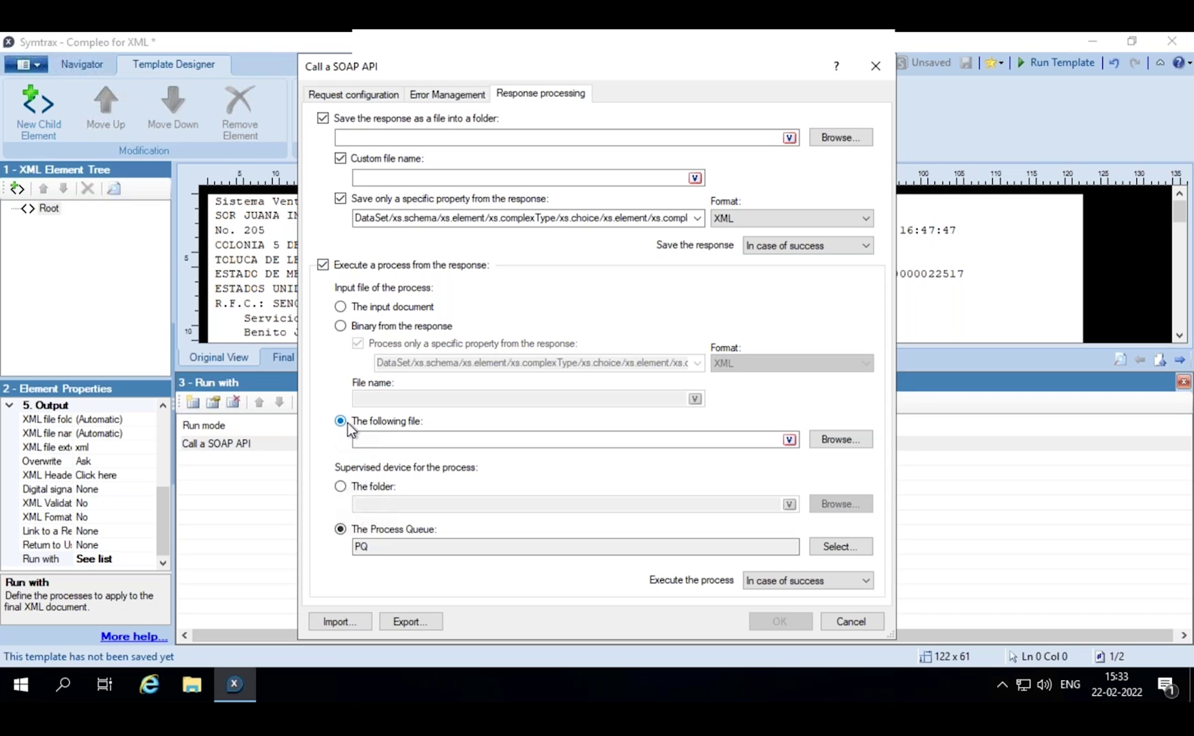
{"action": "left_click", "coordinate": [340, 488]}
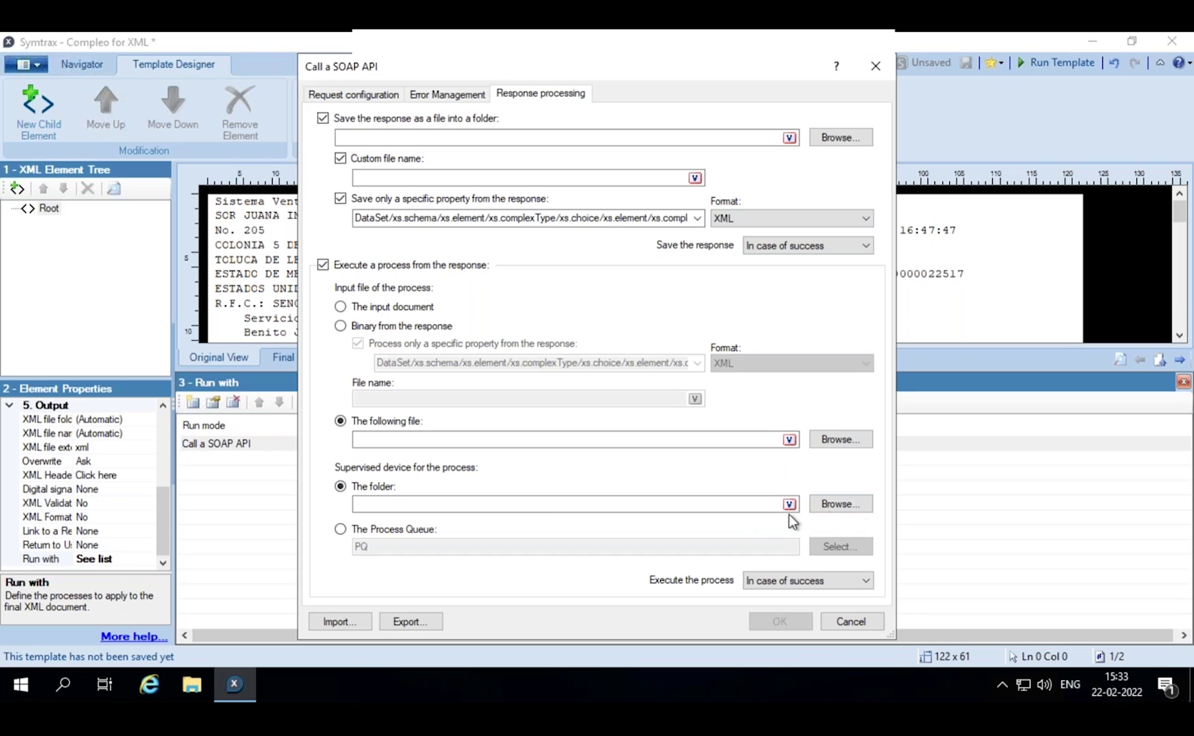
- Set the supervised folder to 20210226 > responses API
{"action": "left_click", "coordinate": [832, 506]}
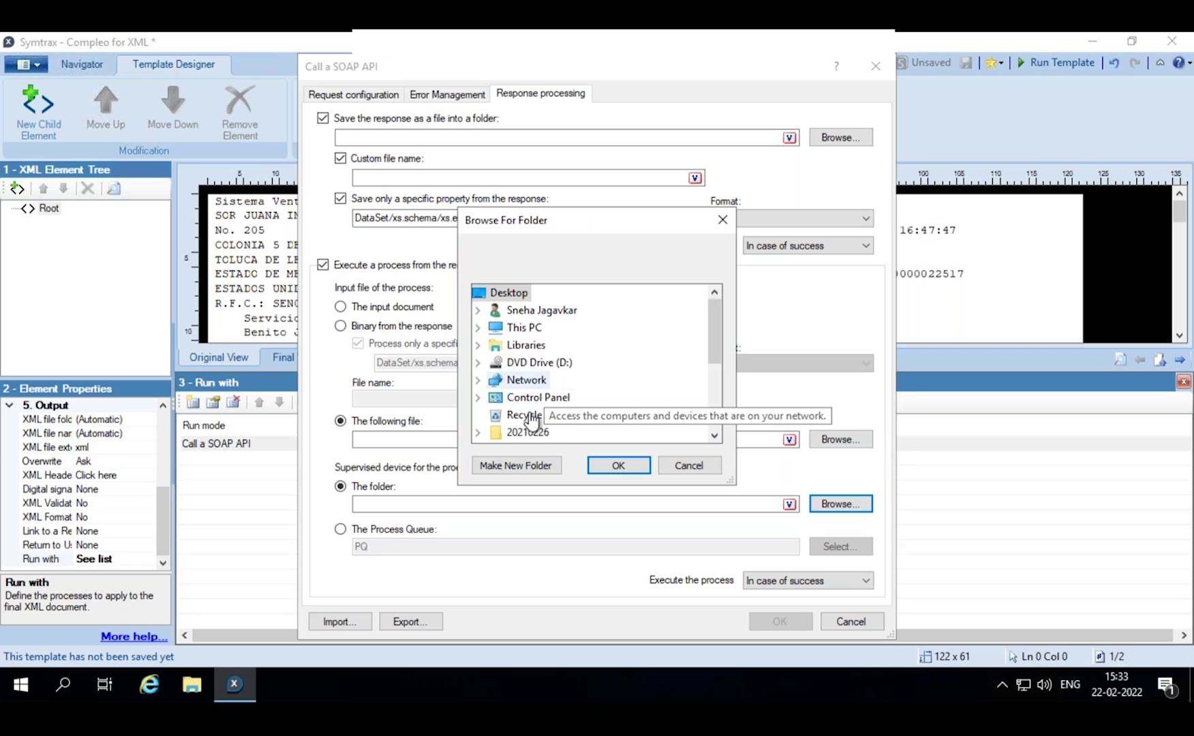
{"action": "double_click", "coordinate": [528, 433]}
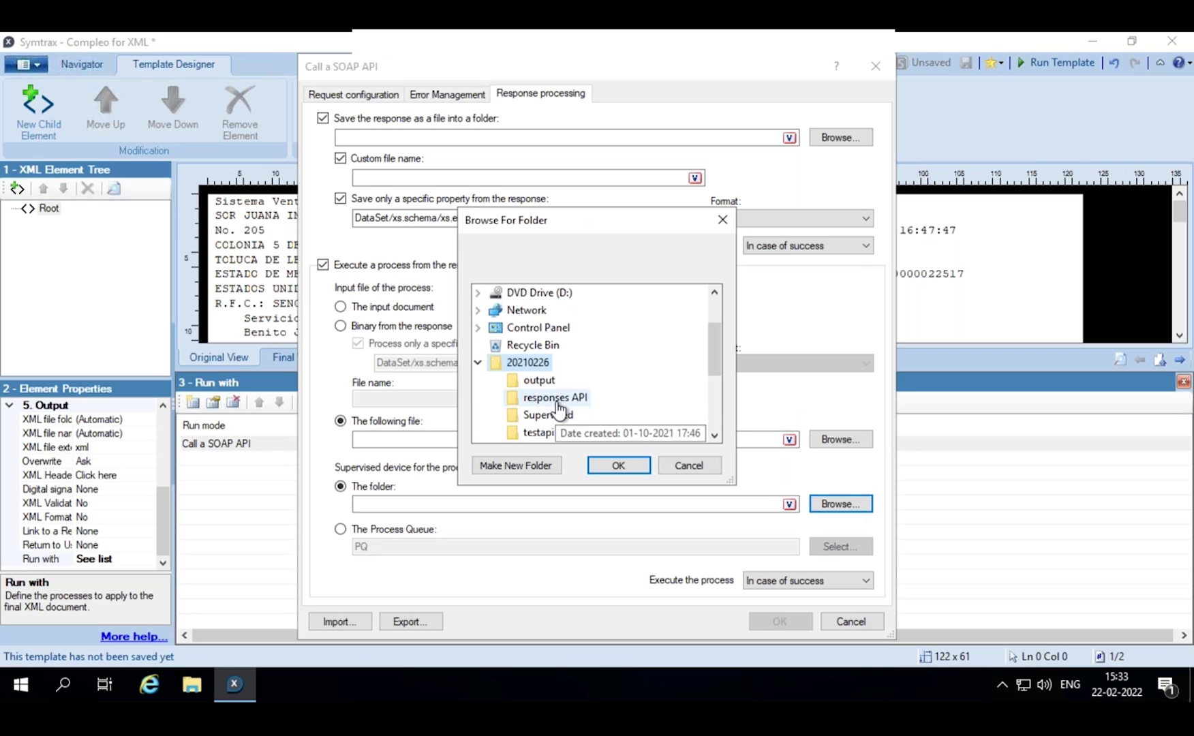
{"action": "left_click", "coordinate": [556, 401]}
{"action": "left_click", "coordinate": [617, 465]}
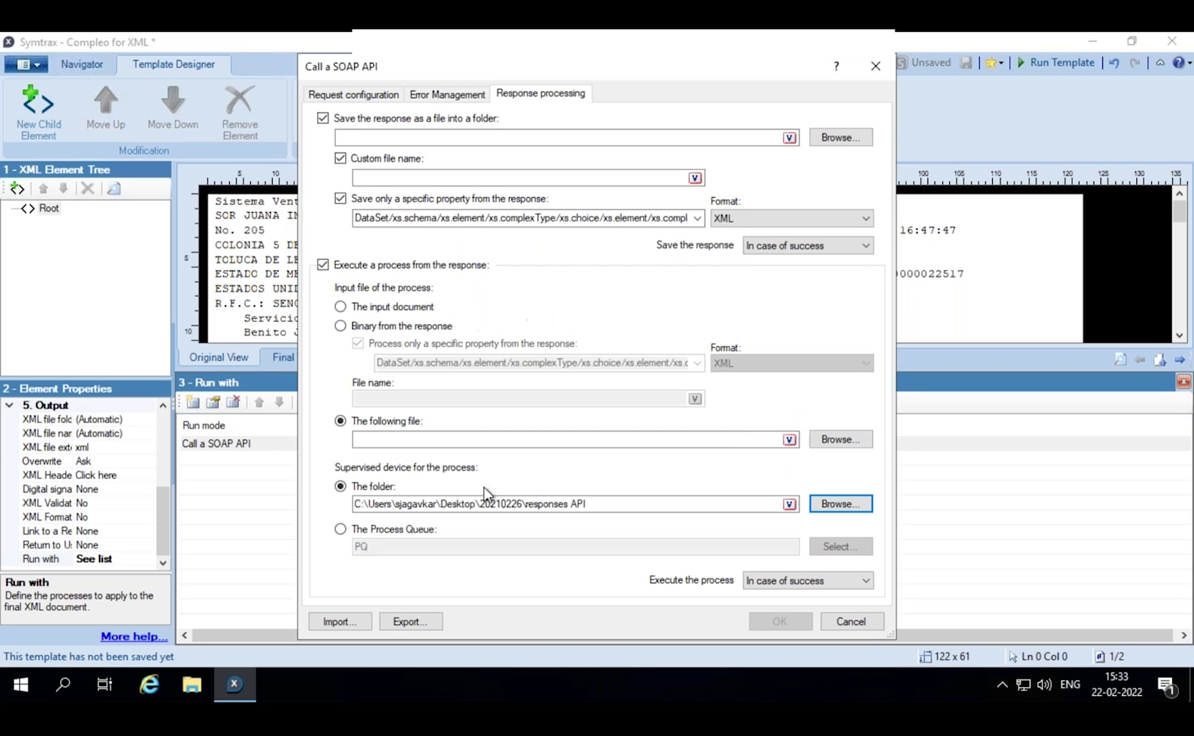
- Switch supervision to The Process Queue with PQ as the destination queue
{"action": "left_click", "coordinate": [339, 531]}
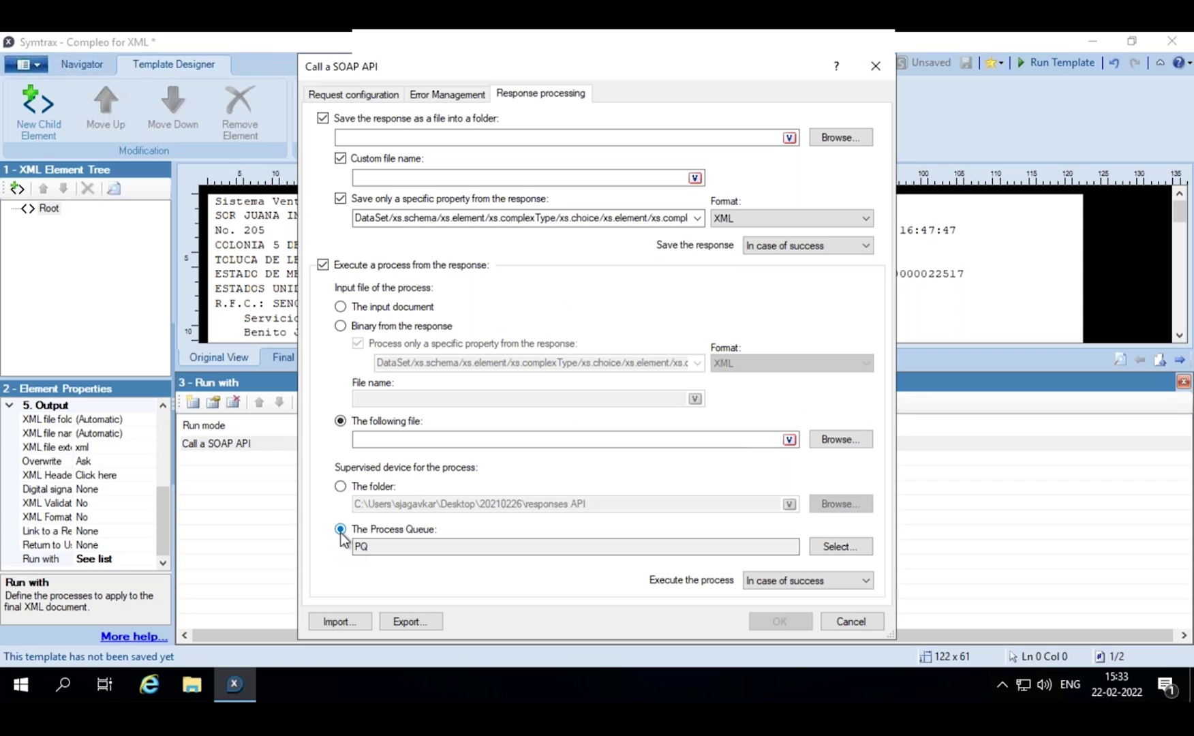
{"action": "left_click", "coordinate": [842, 548]}
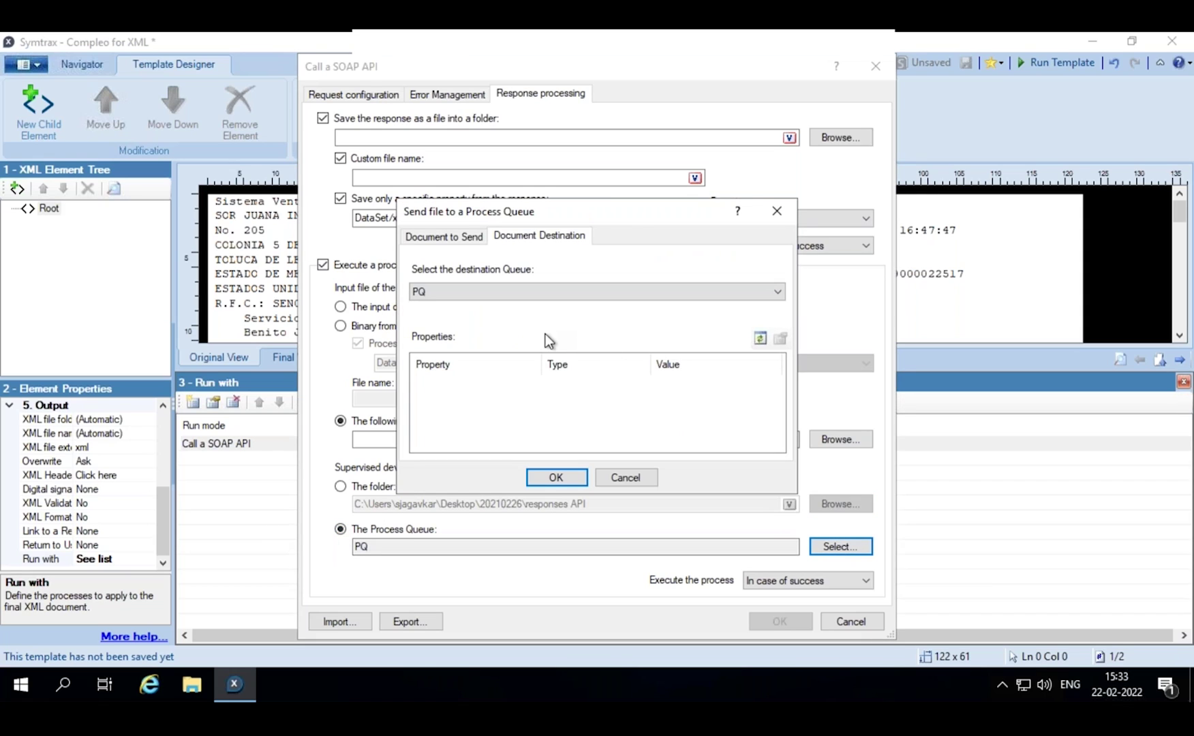
{"action": "left_click", "coordinate": [562, 476]}
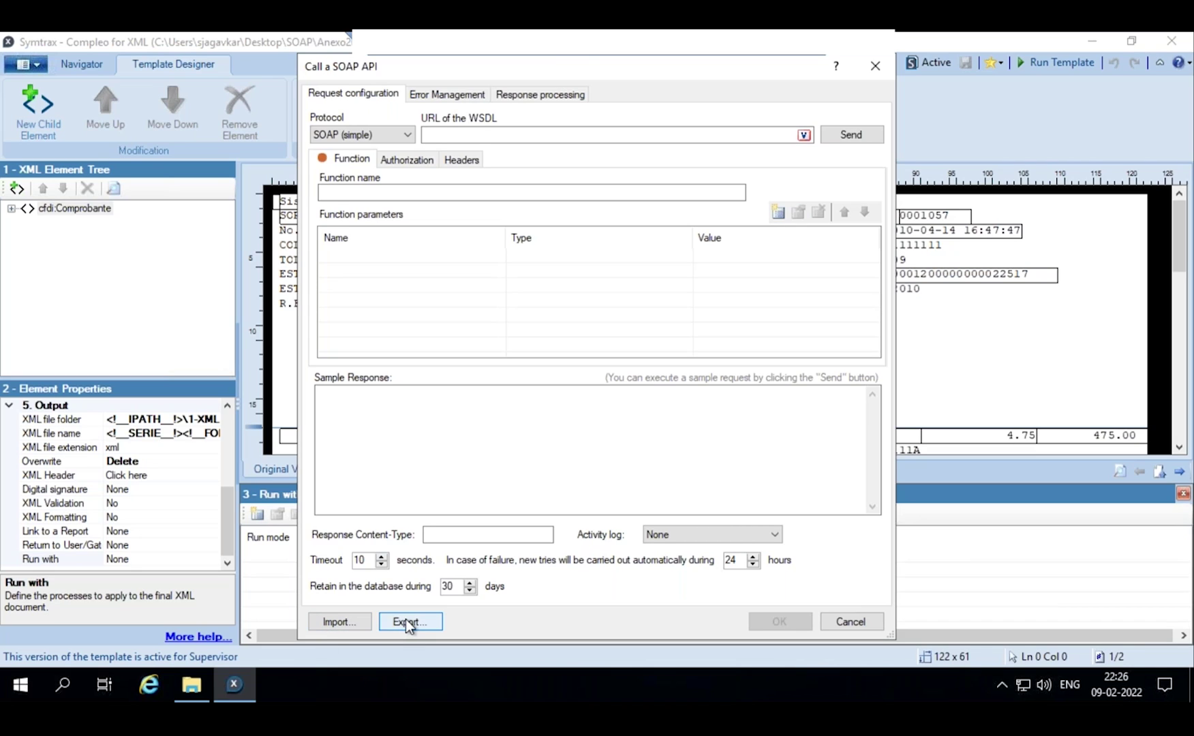
- Cancel the settings import, then export the SOAP call settings, choosing the 1-XML folder as destination
{"action": "left_click", "coordinate": [336, 623]}
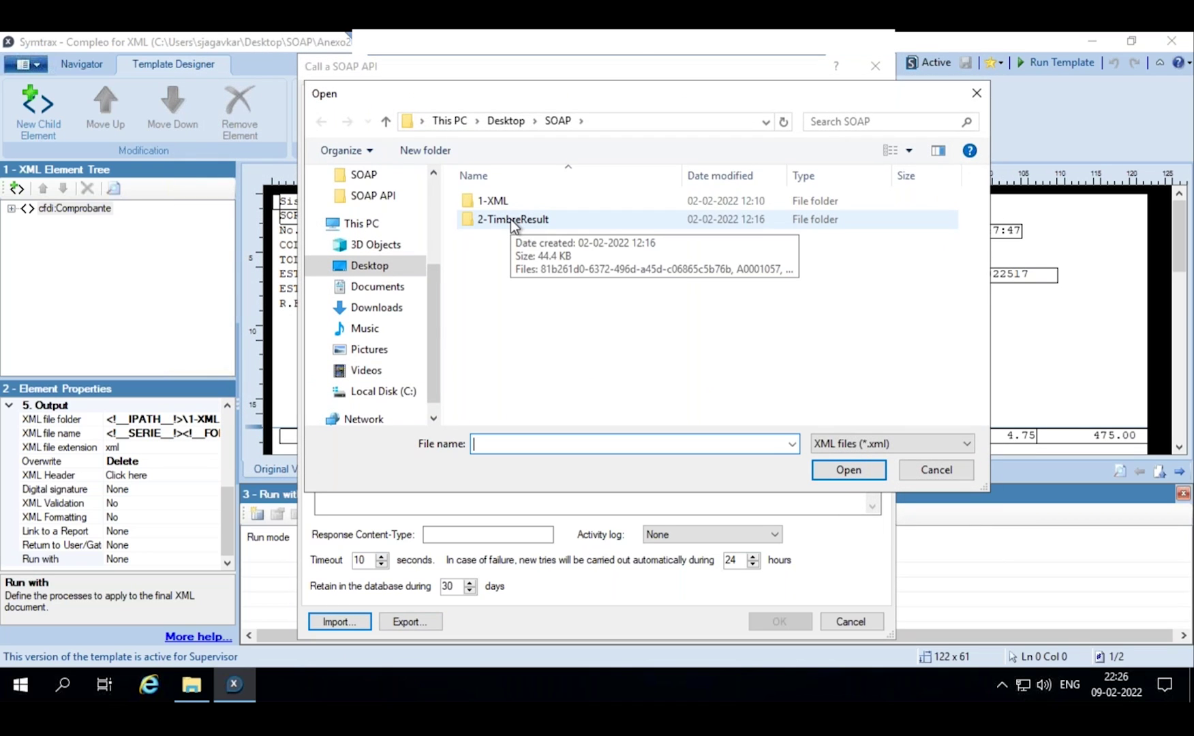
{"action": "left_click", "coordinate": [924, 472]}
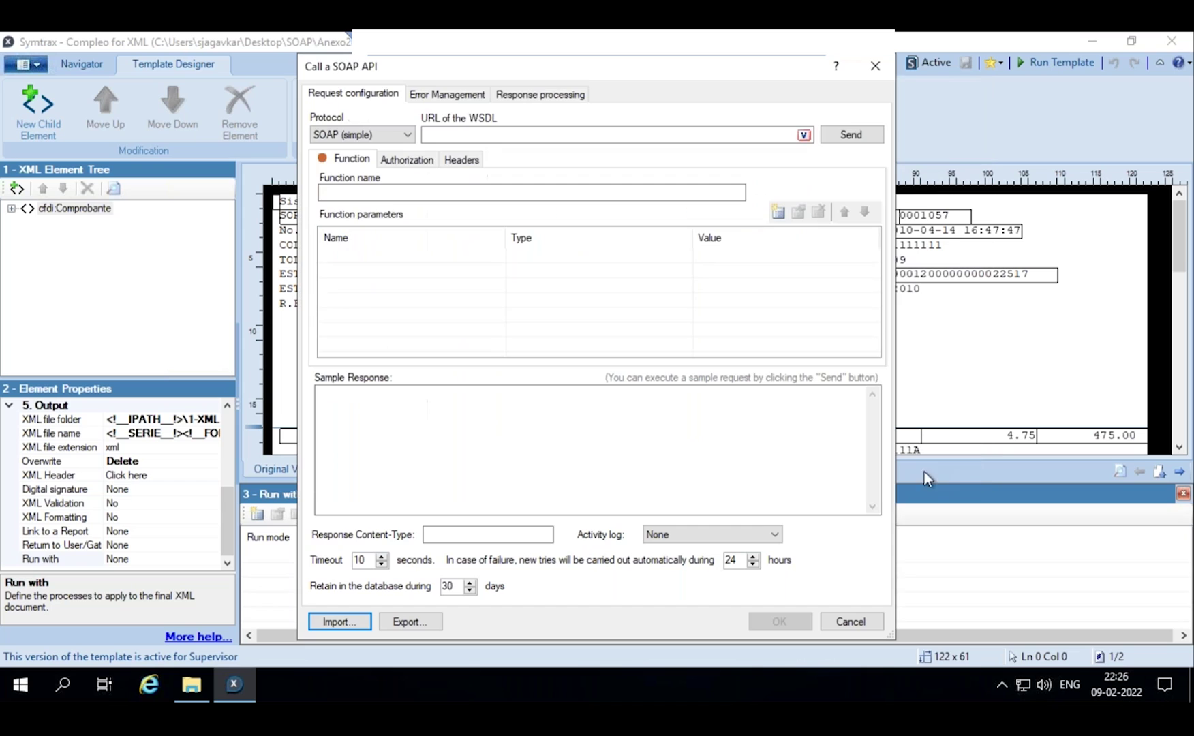
{"action": "left_click", "coordinate": [415, 625]}
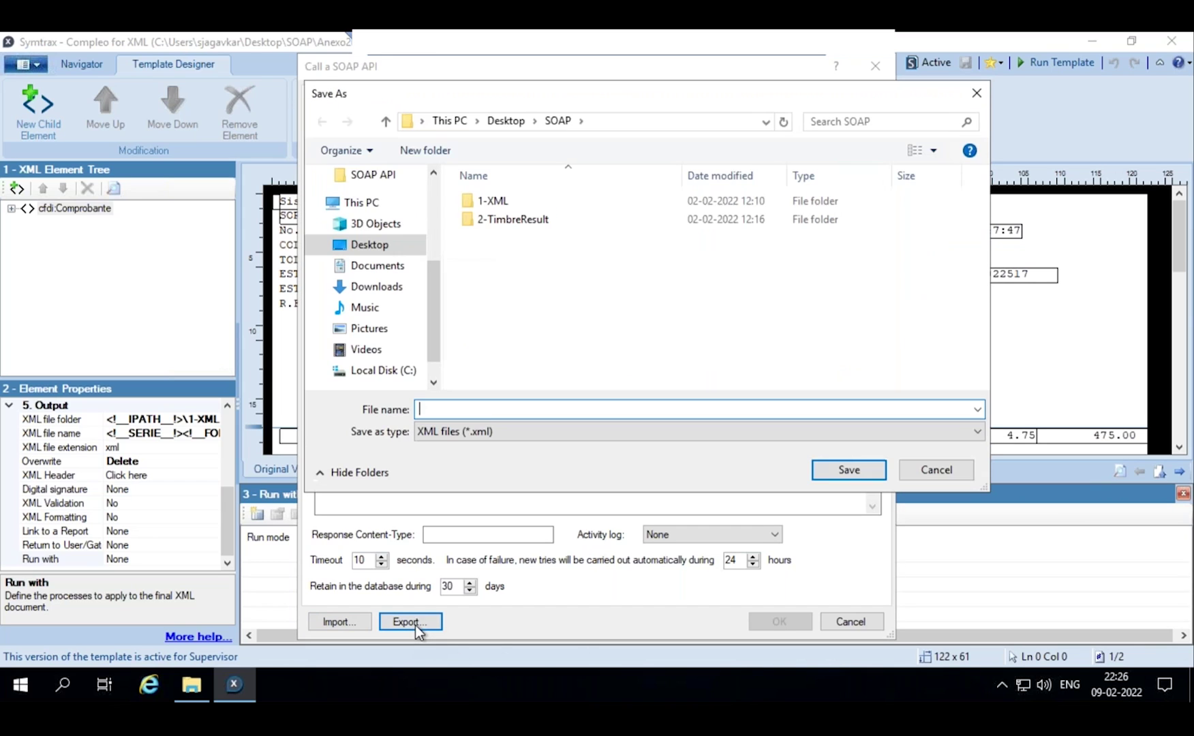
{"action": "left_click", "coordinate": [500, 203]}
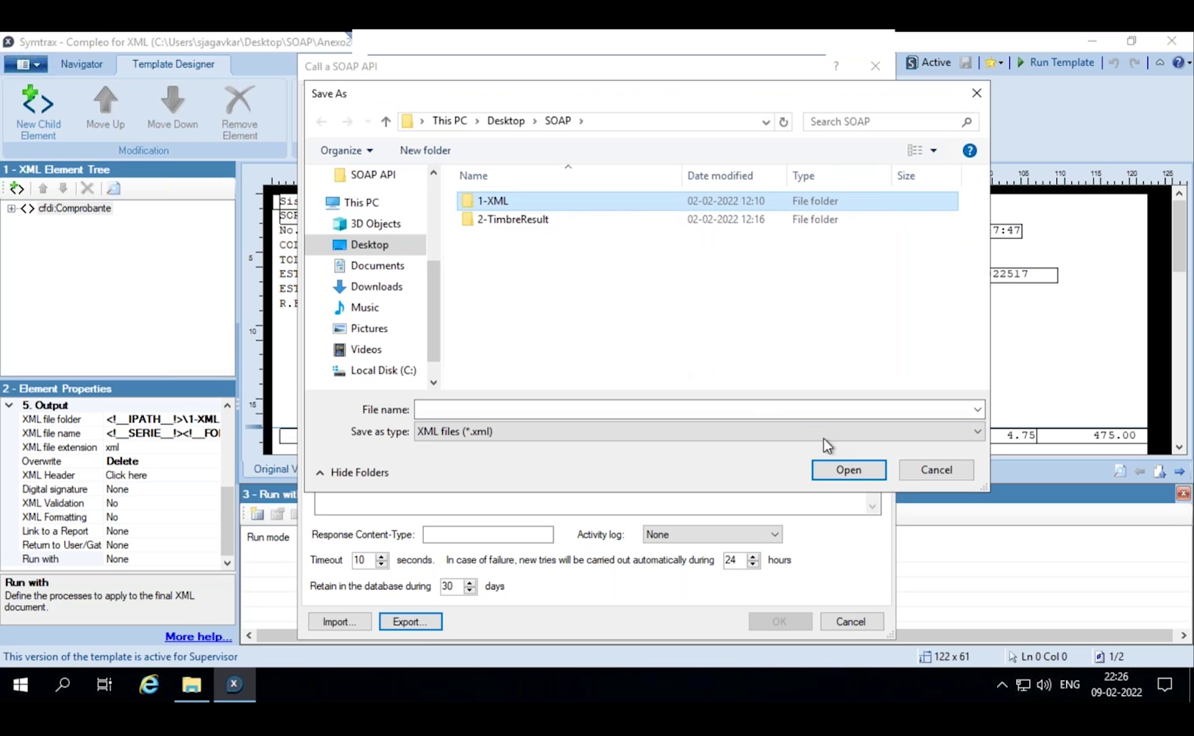